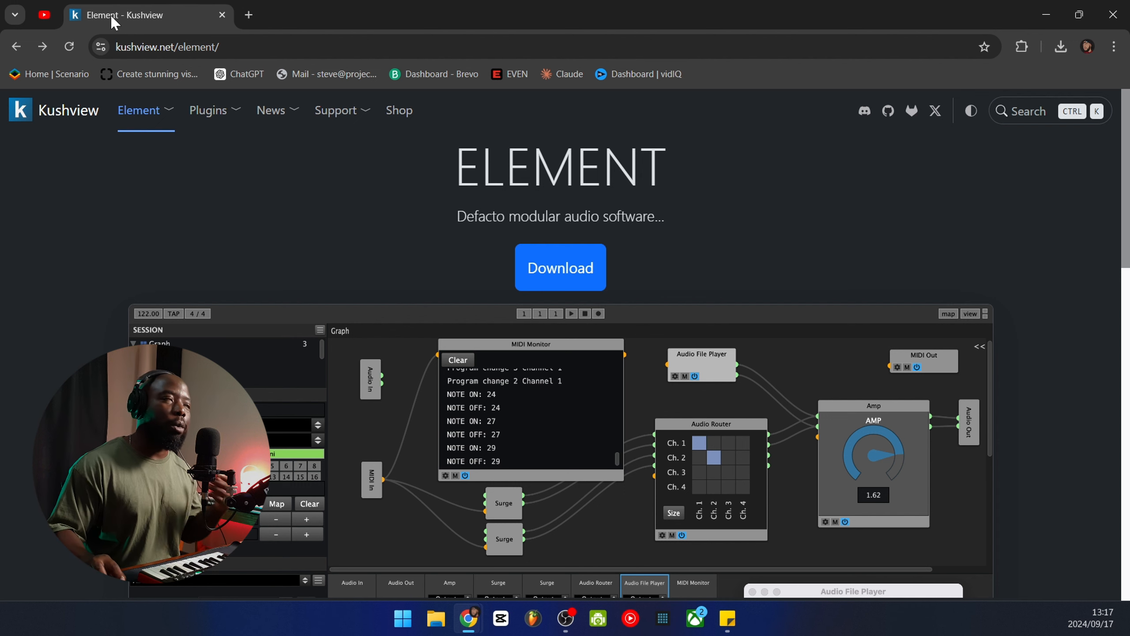
# - Open the free Public release of Element v0.46.6 and download the Windows installer element-win64-0.46.6.exe
pyautogui.click(553, 283)
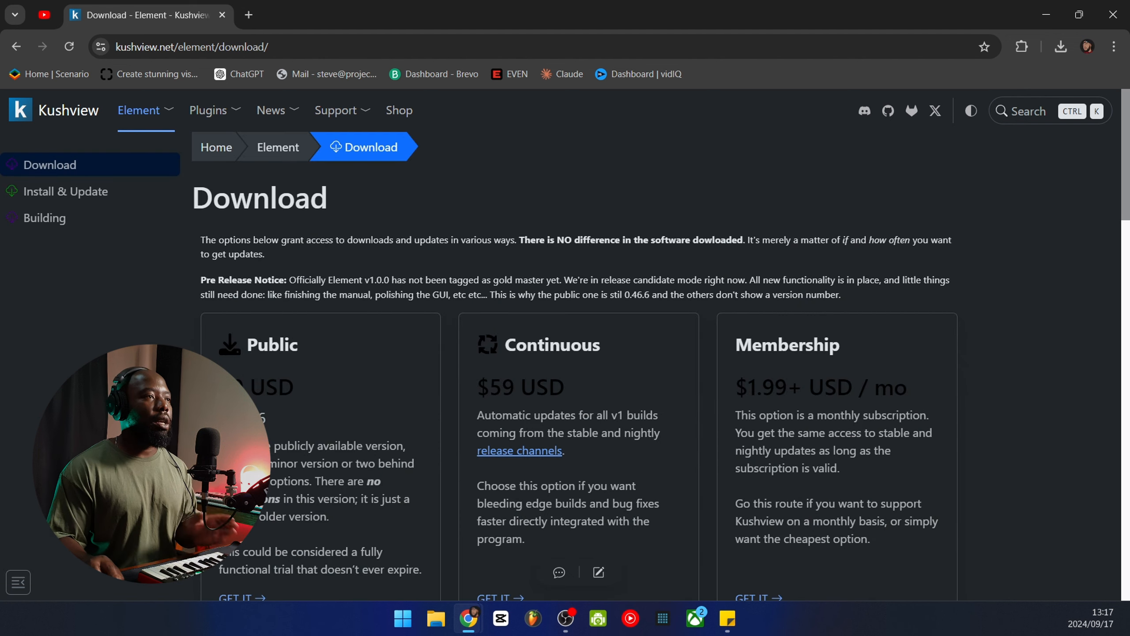
pyautogui.scroll(-2, 514, 335)
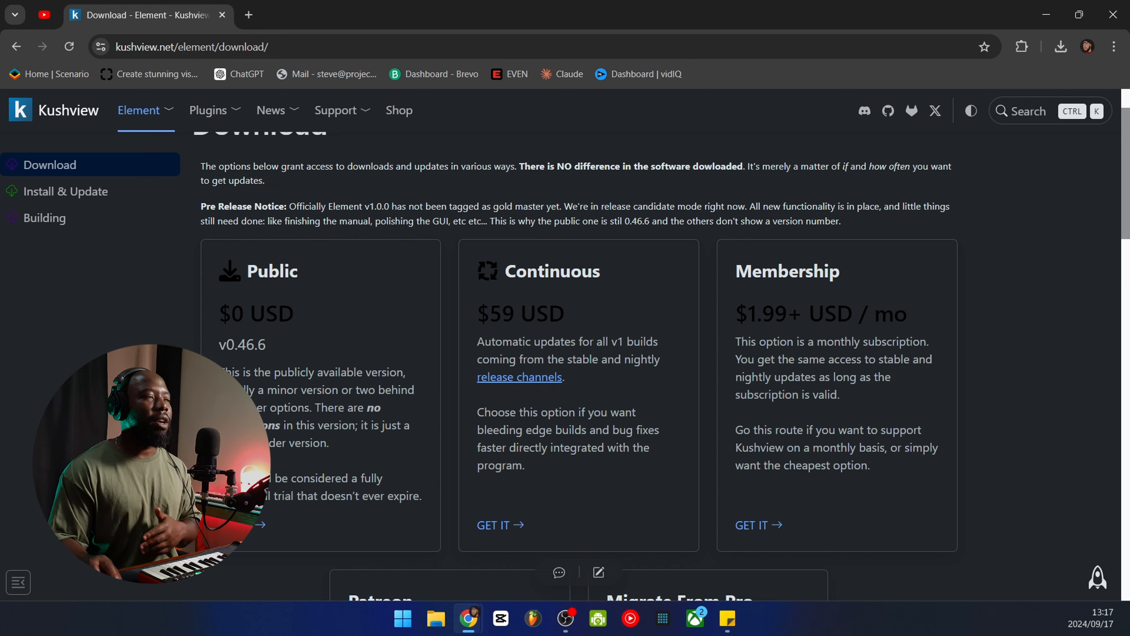
pyautogui.click(252, 528)
pyautogui.scroll(-3, 440, 518)
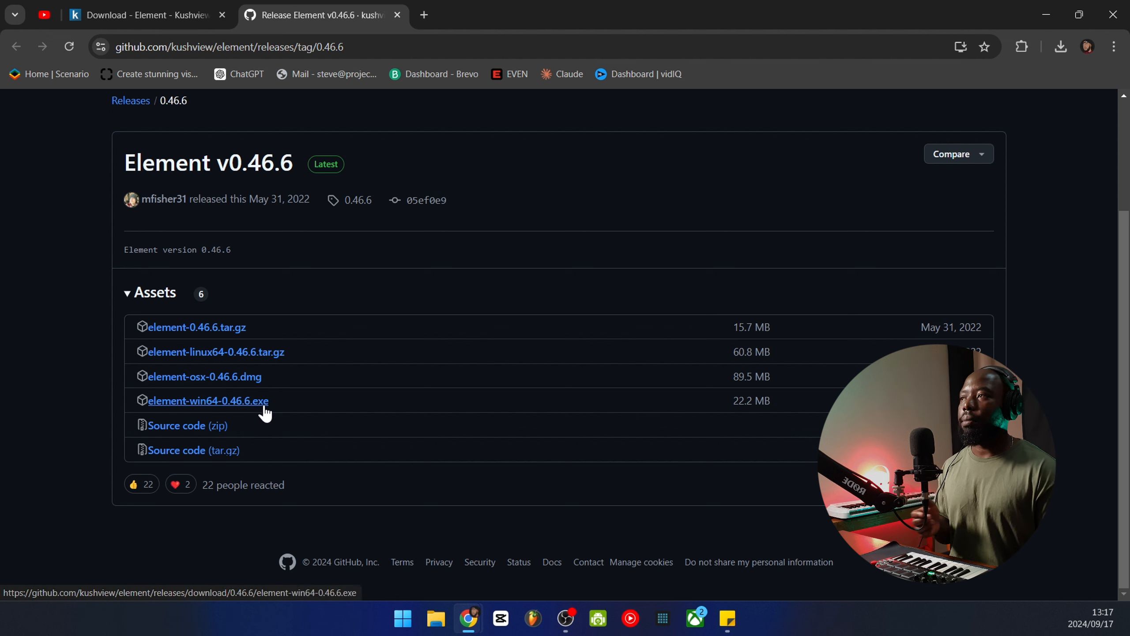
pyautogui.click(247, 401)
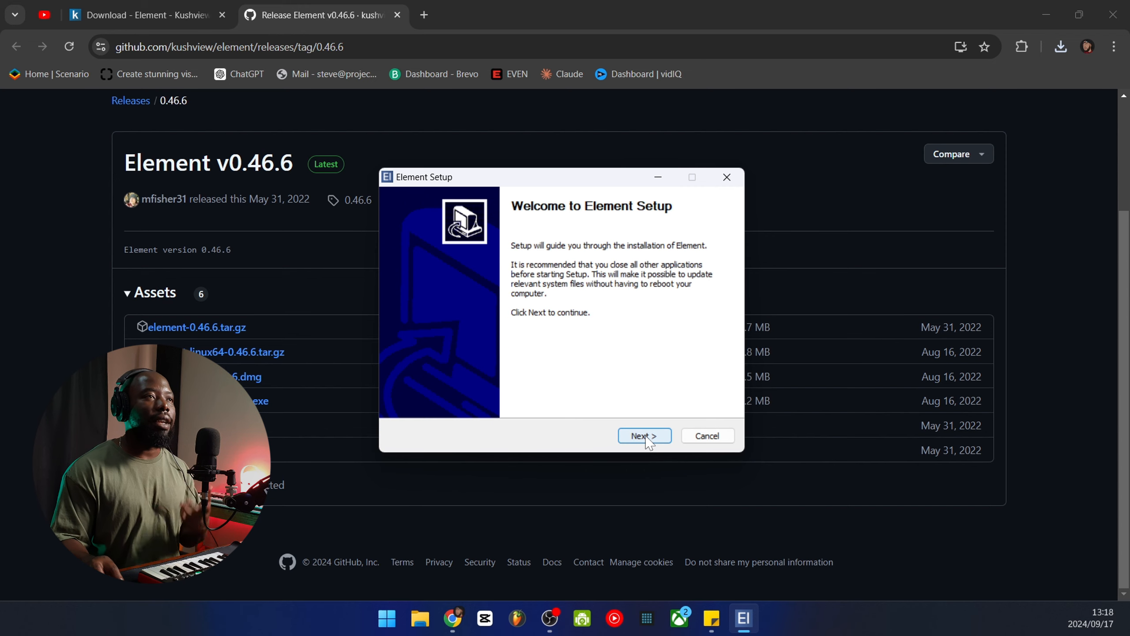
# - Accept the default install locations in Element Setup and exclude the Desktop Shortcut and Start Menu components
pyautogui.click(646, 435)
pyautogui.click(646, 435)
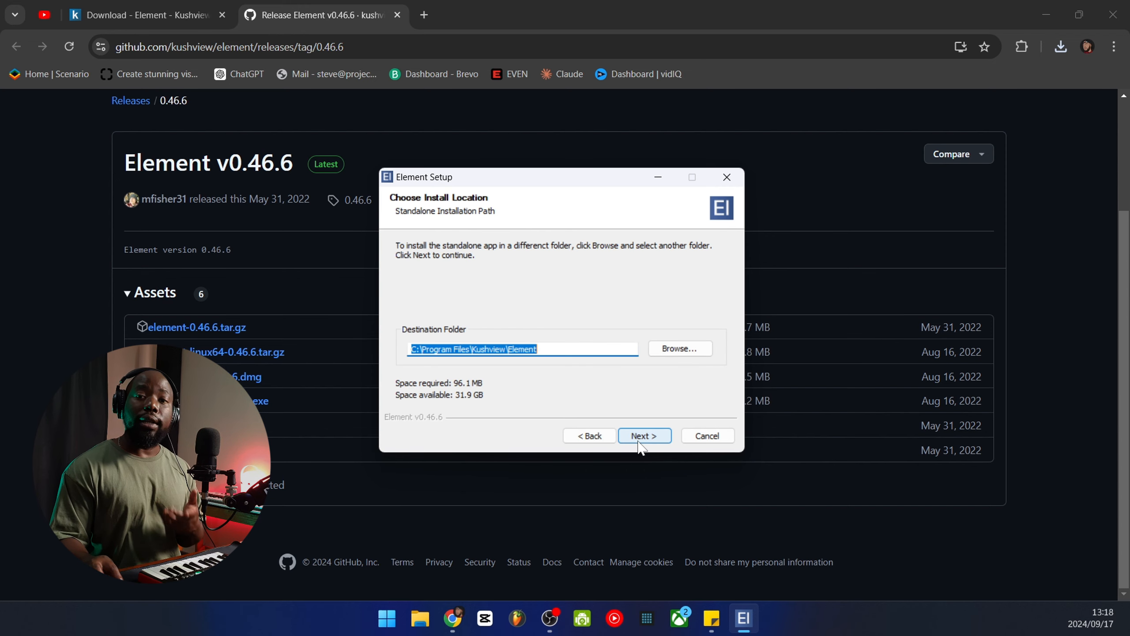
pyautogui.click(645, 436)
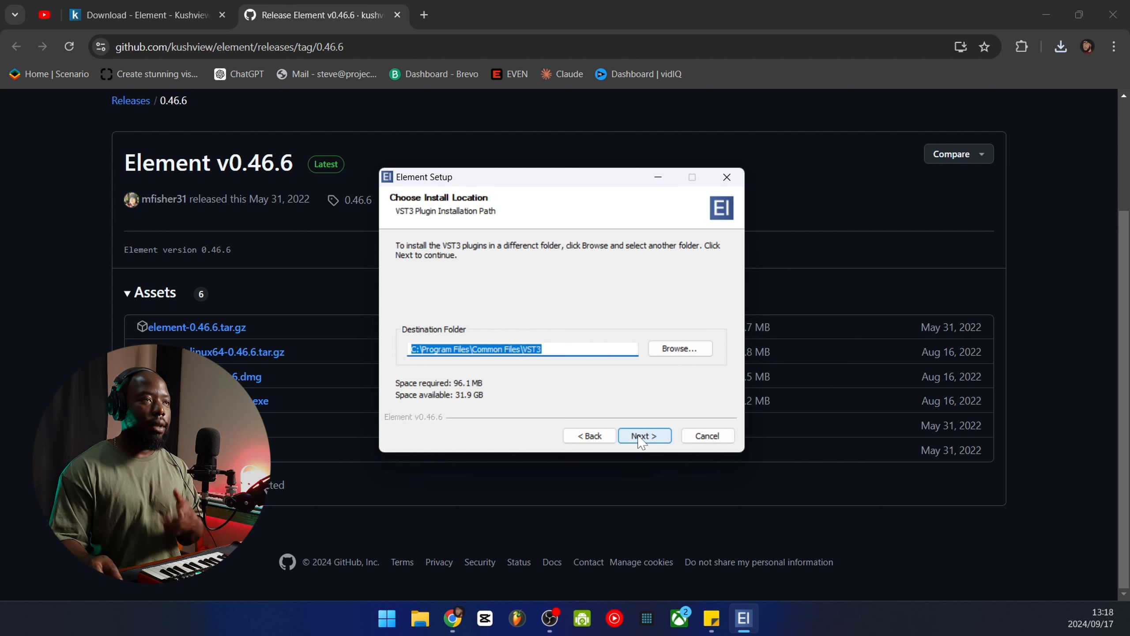
pyautogui.click(641, 436)
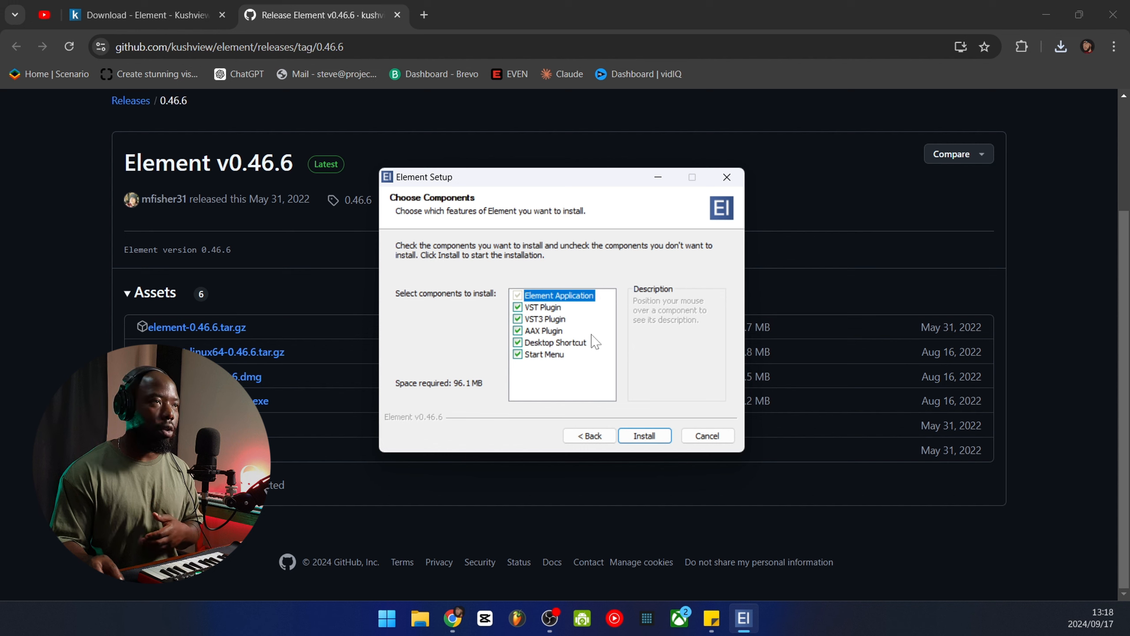
pyautogui.click(517, 342)
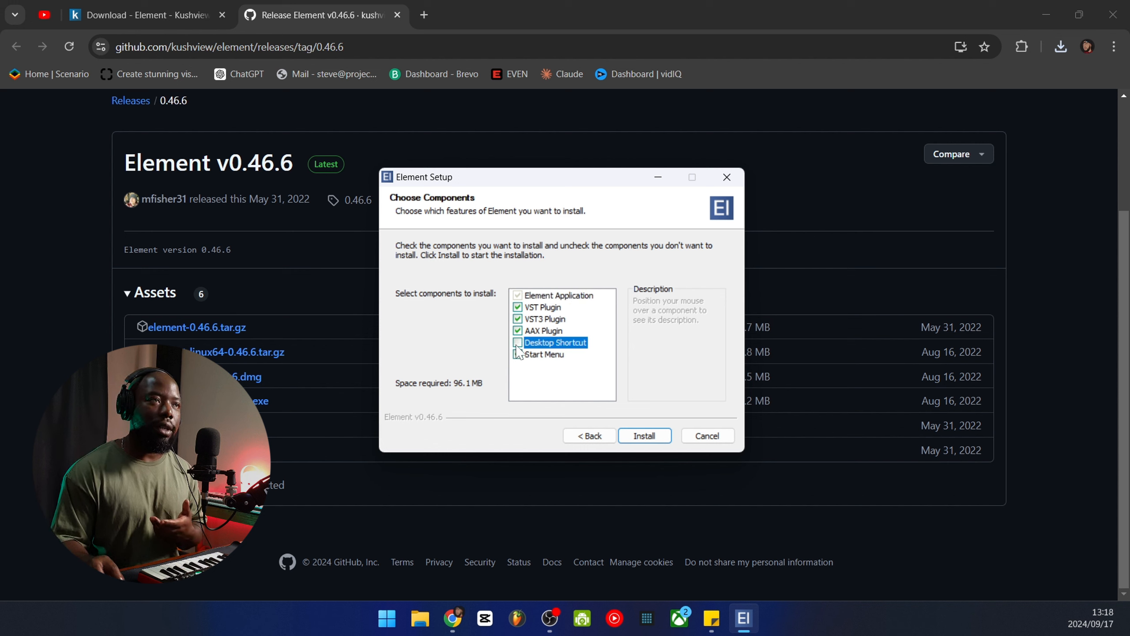
pyautogui.click(518, 354)
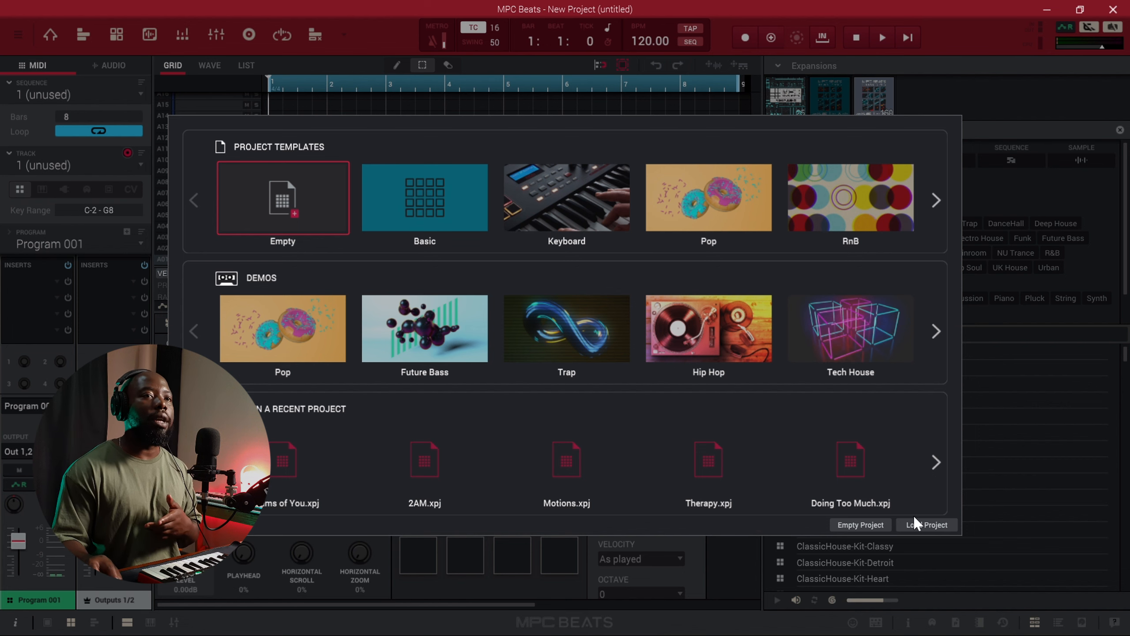
# - Switch to MPC Beats, dismiss the start dialog into an untitled project and open the plugin preferences
pyautogui.click(920, 524)
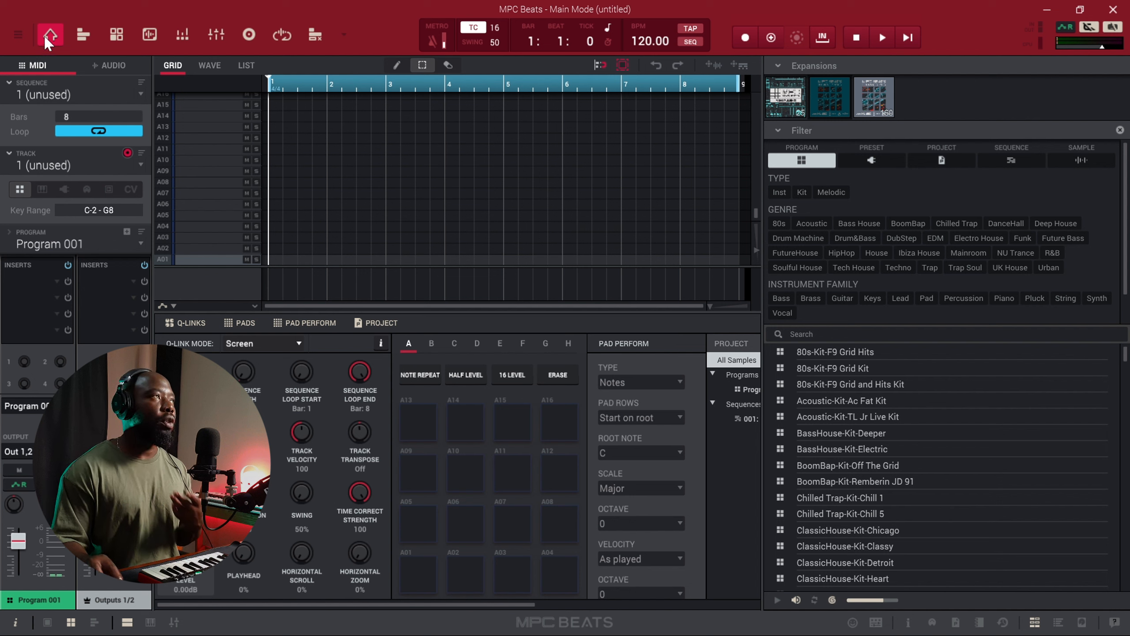
pyautogui.click(19, 36)
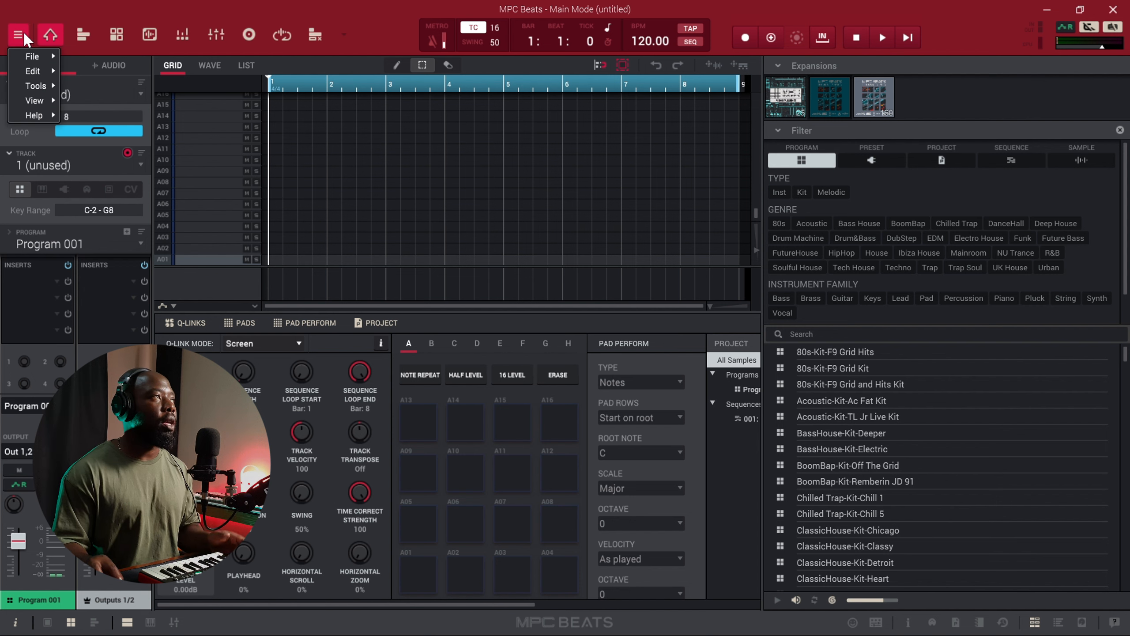
pyautogui.moveTo(35, 71)
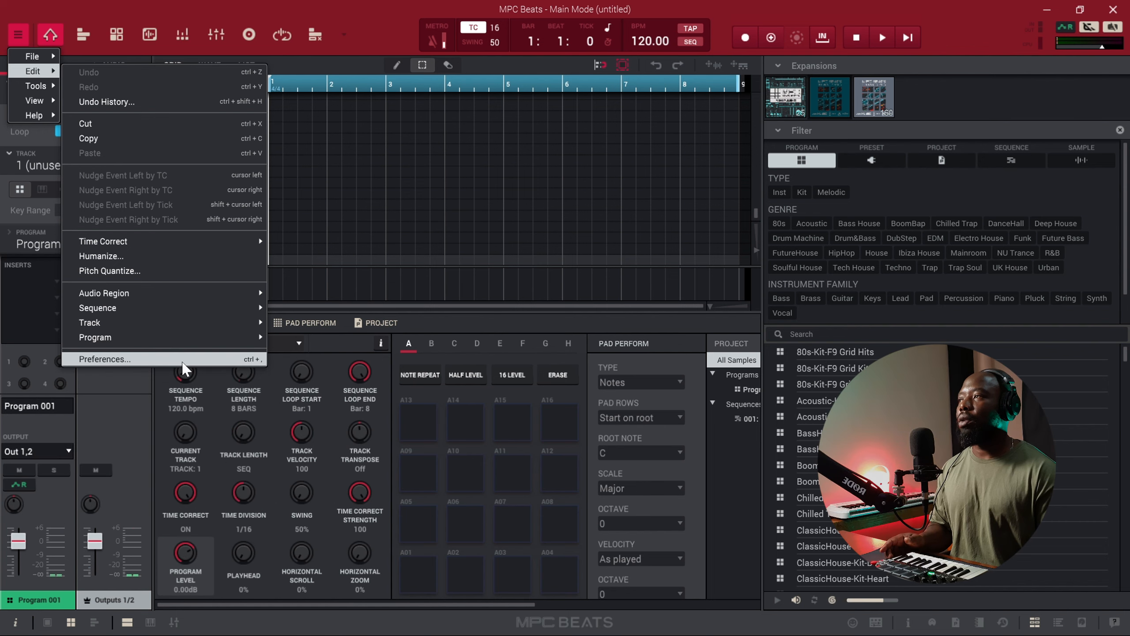
pyautogui.click(183, 361)
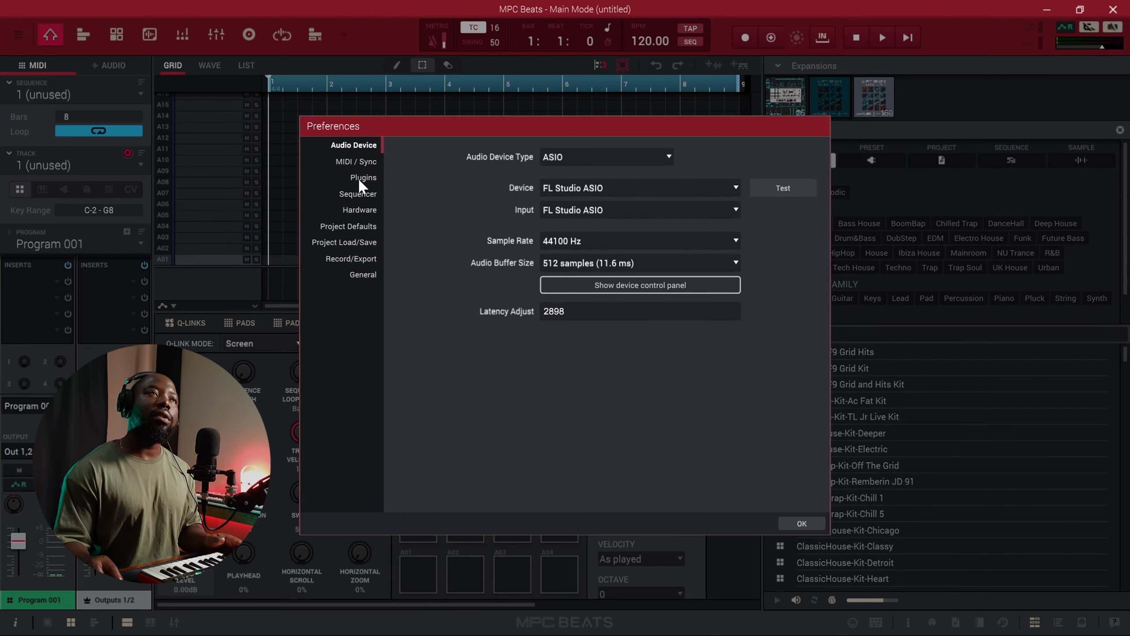
pyautogui.click(362, 178)
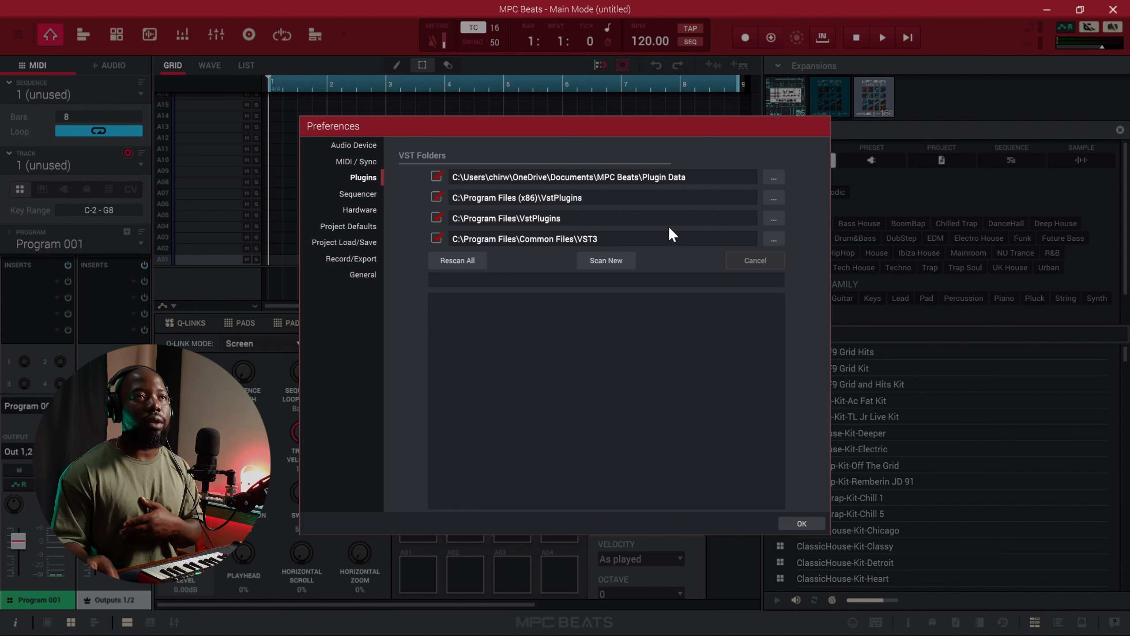
# - Inspect the folder behind the C:\Program Files\VstPlugins entry, then cancel the directory selection
pyautogui.click(773, 219)
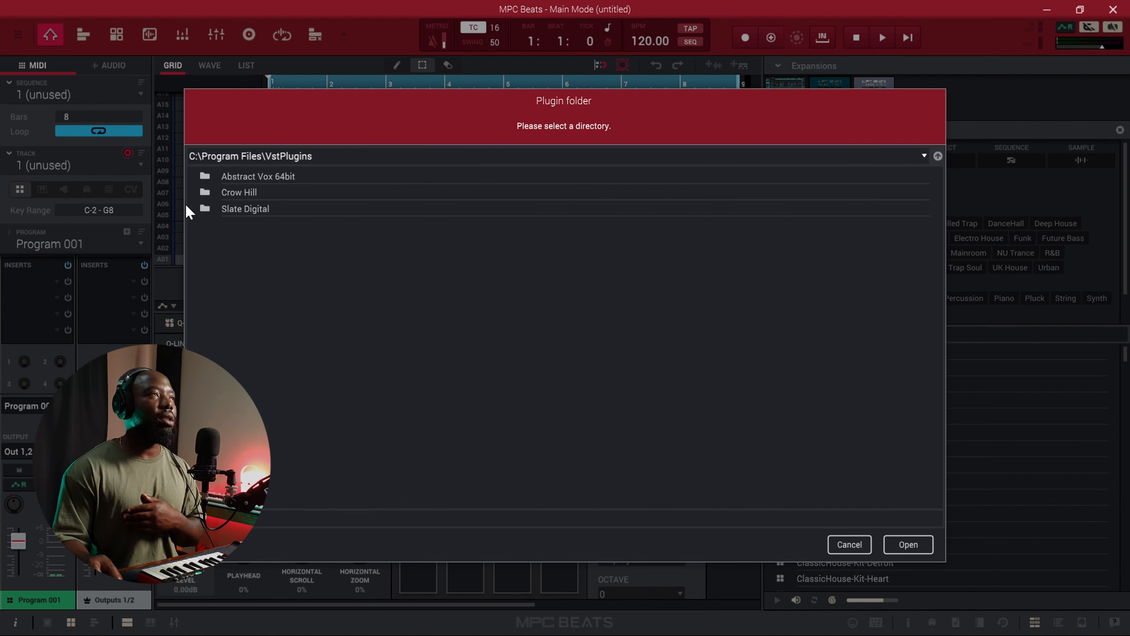
pyautogui.click(295, 156)
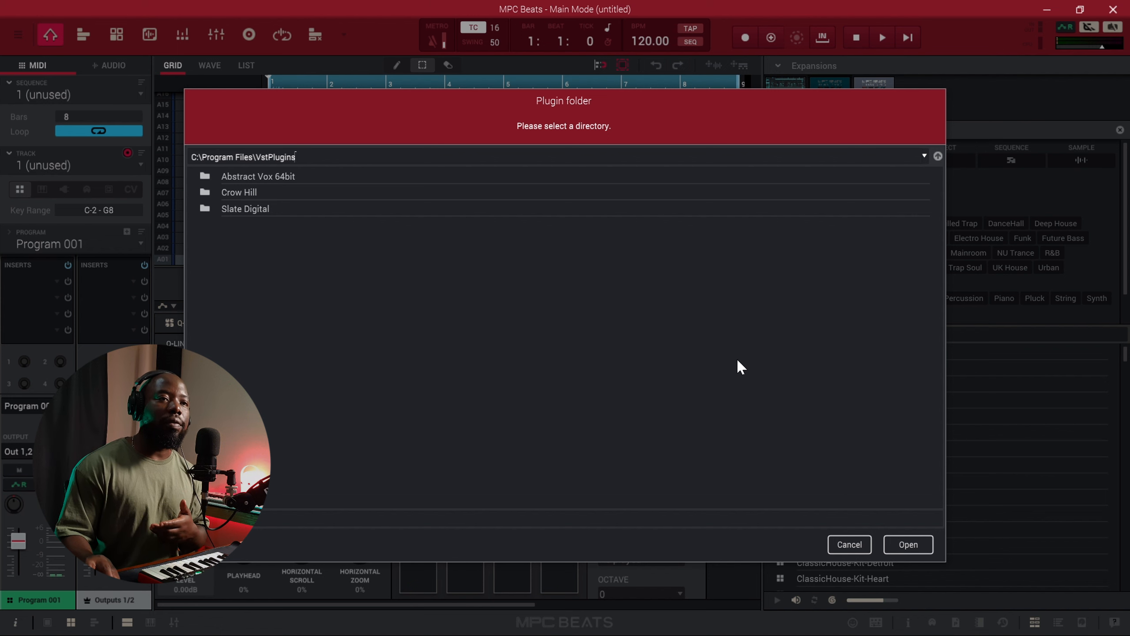
pyautogui.click(840, 550)
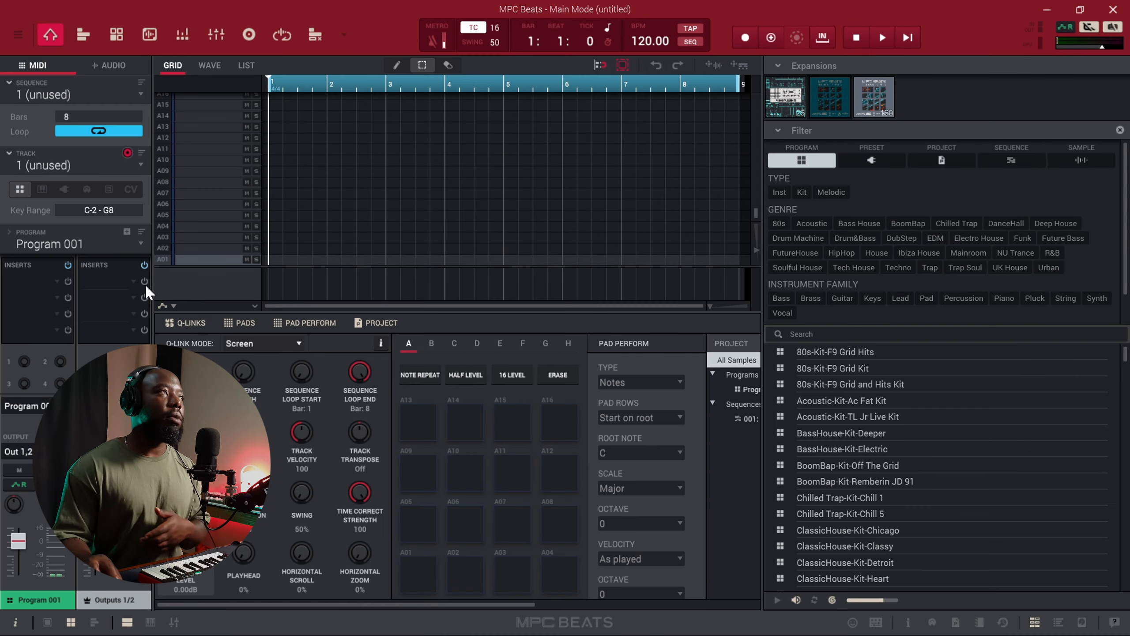
# - Switch to Track View and change the first MIDI track to a plugin program
pyautogui.click(84, 36)
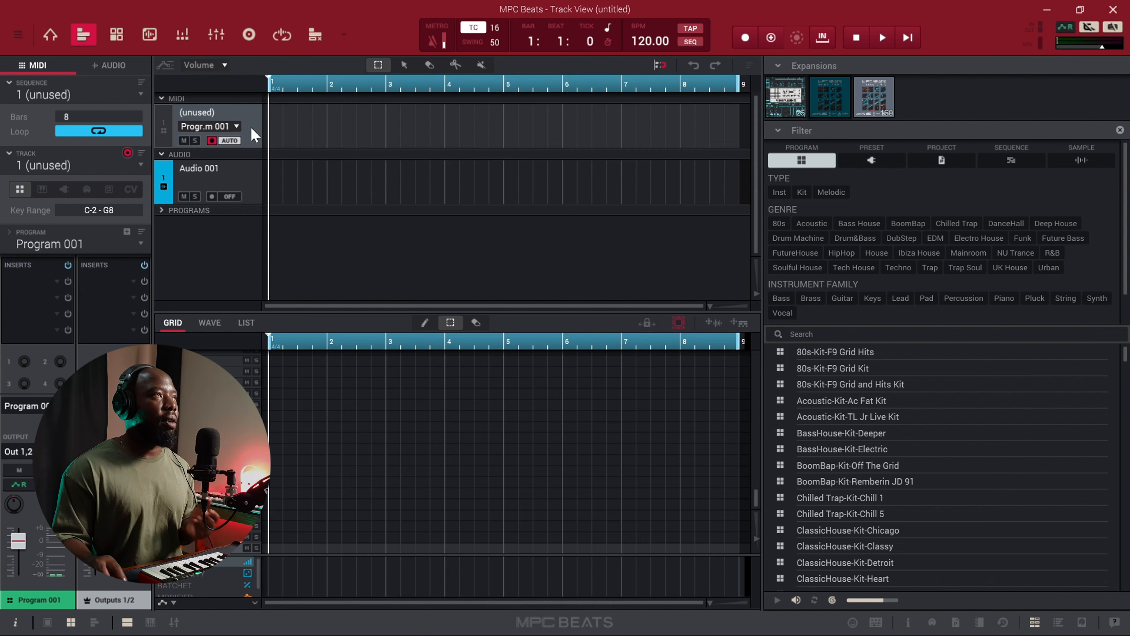
pyautogui.click(238, 127)
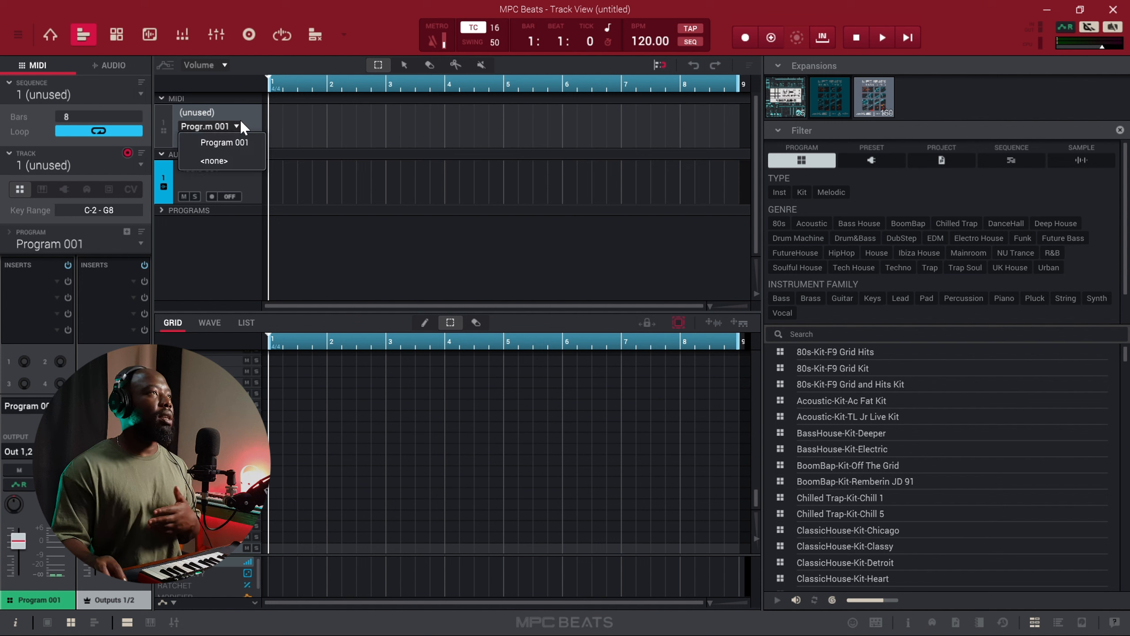
pyautogui.click(244, 126)
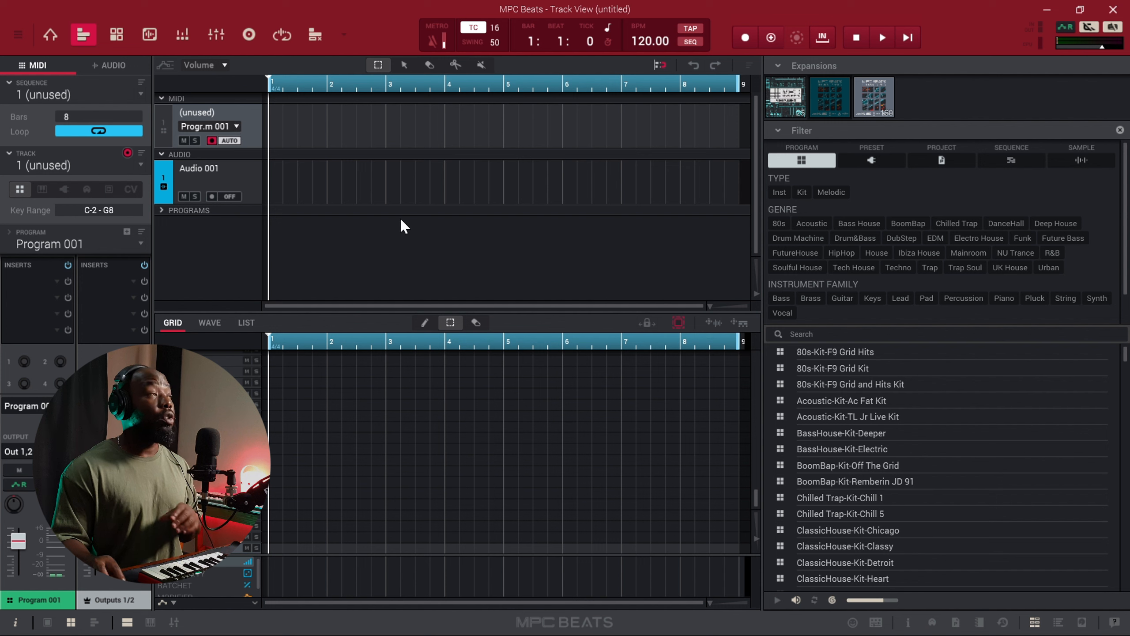
pyautogui.click(64, 189)
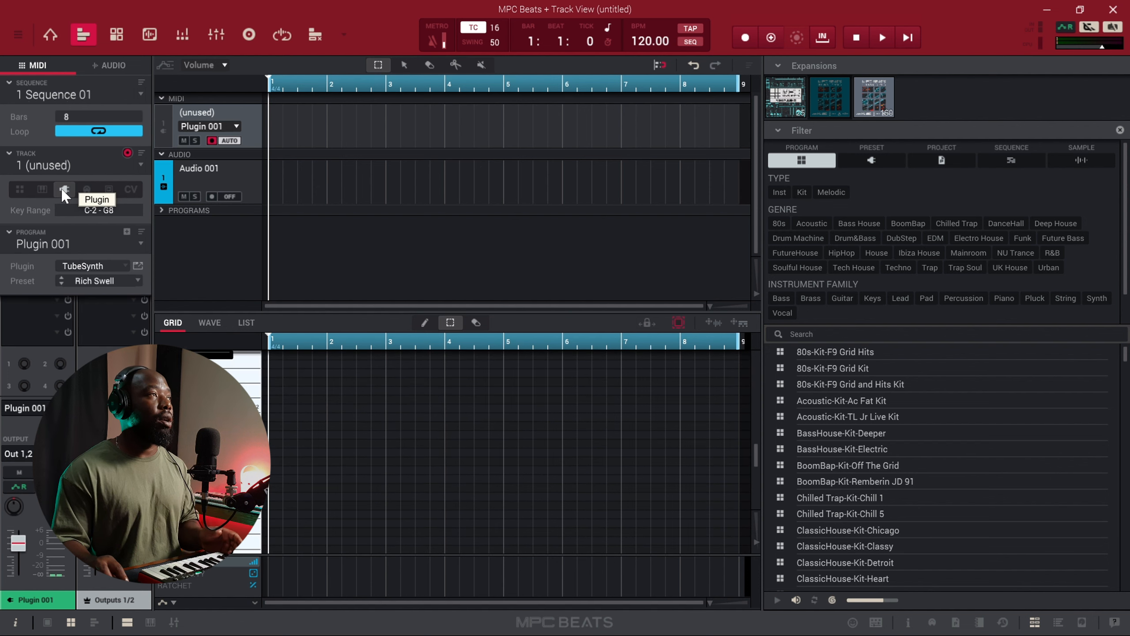
# - Load Element from the VST plugins as the track's instrument in place of TubeSynth
pyautogui.click(110, 268)
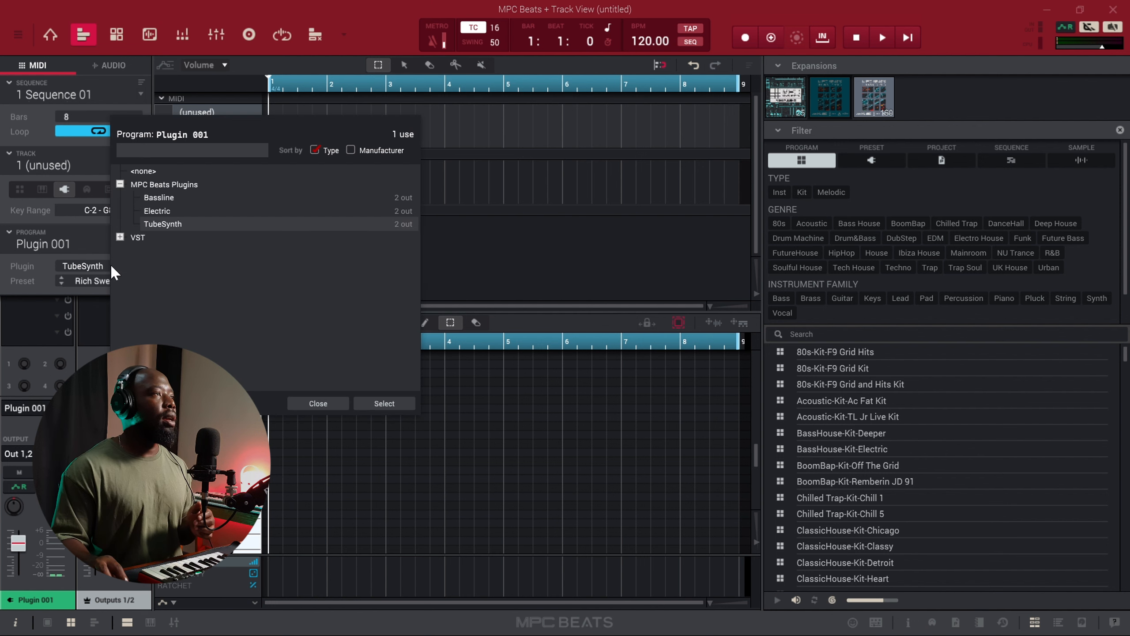
pyautogui.click(121, 237)
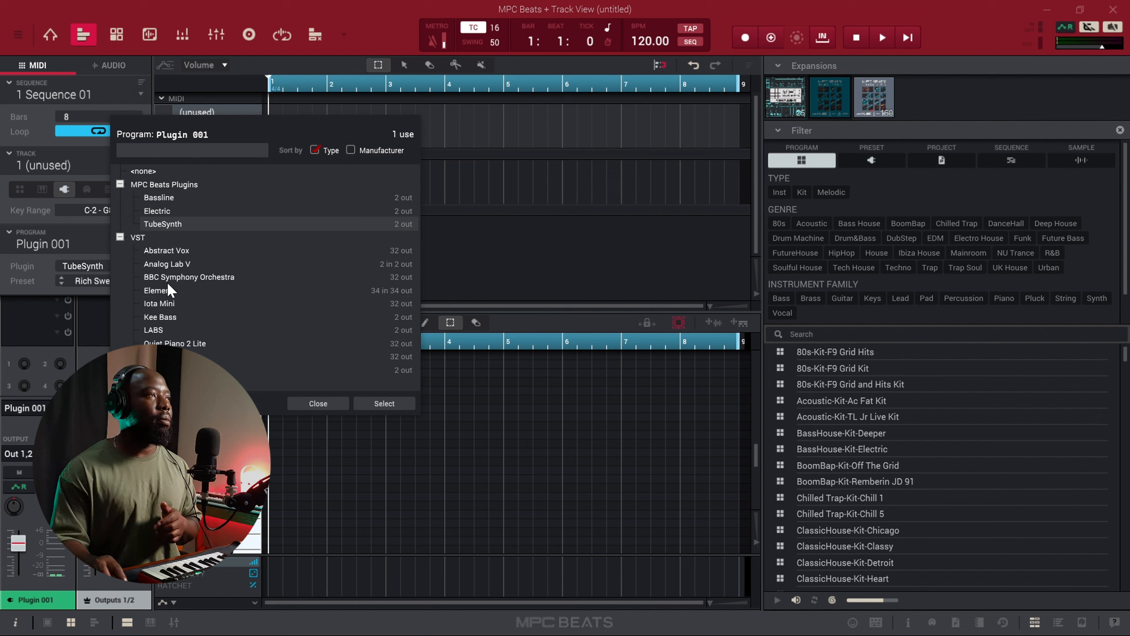
pyautogui.click(158, 290)
pyautogui.click(395, 405)
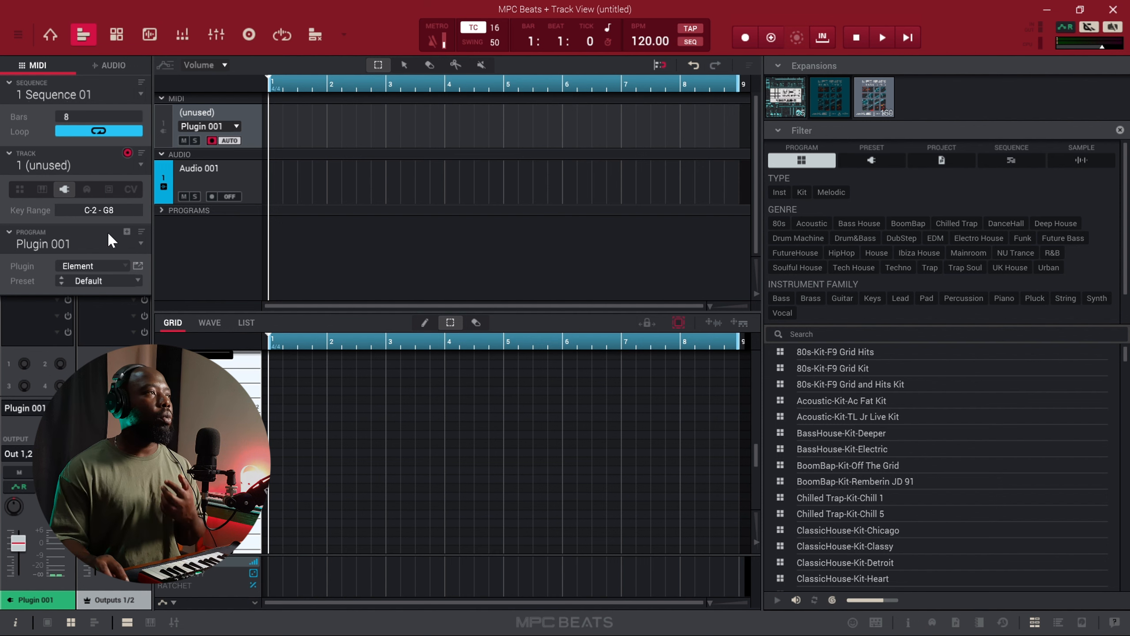
# - Open Element's plugin window, enlarge it and look over the available plugin categories
pyautogui.click(137, 266)
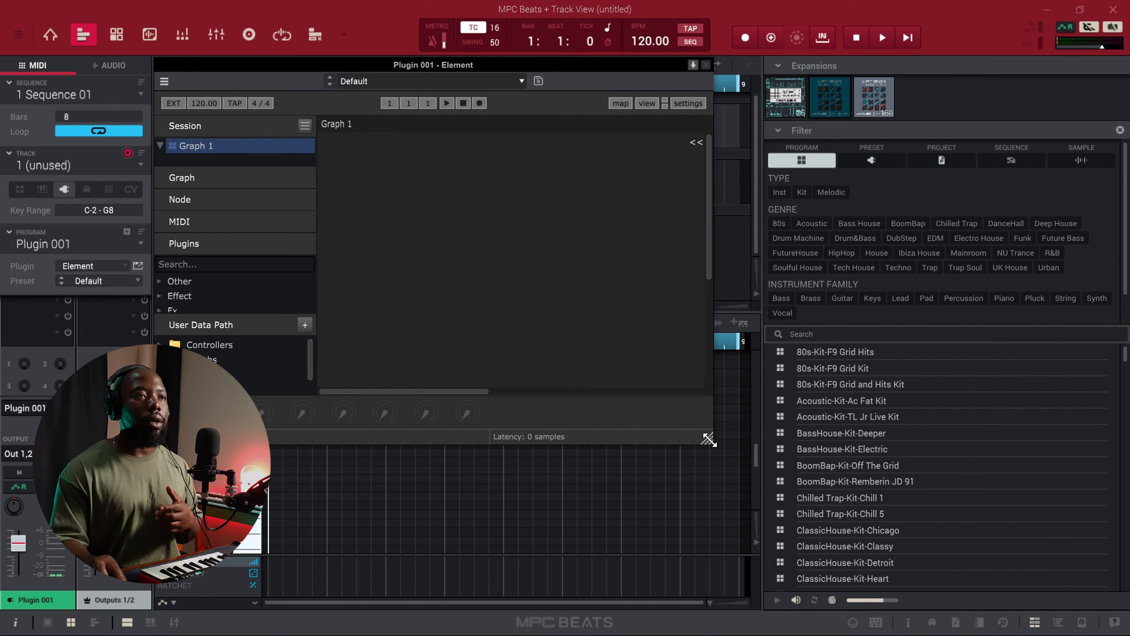
pyautogui.moveTo(710, 440); pyautogui.dragTo(724, 442)
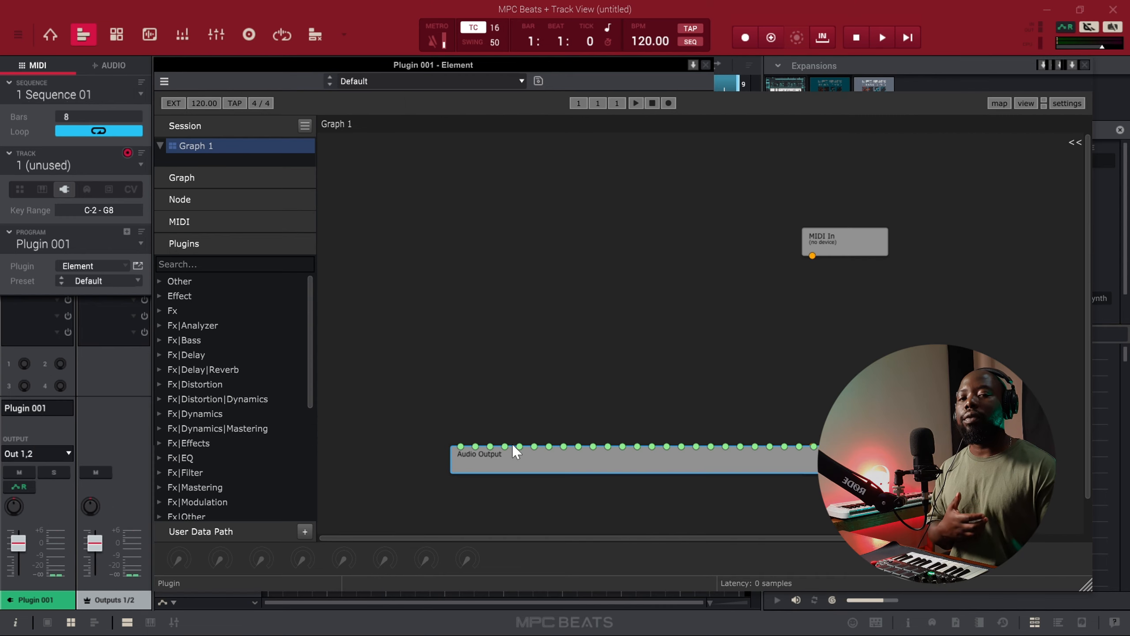
pyautogui.scroll(-5, 207, 423)
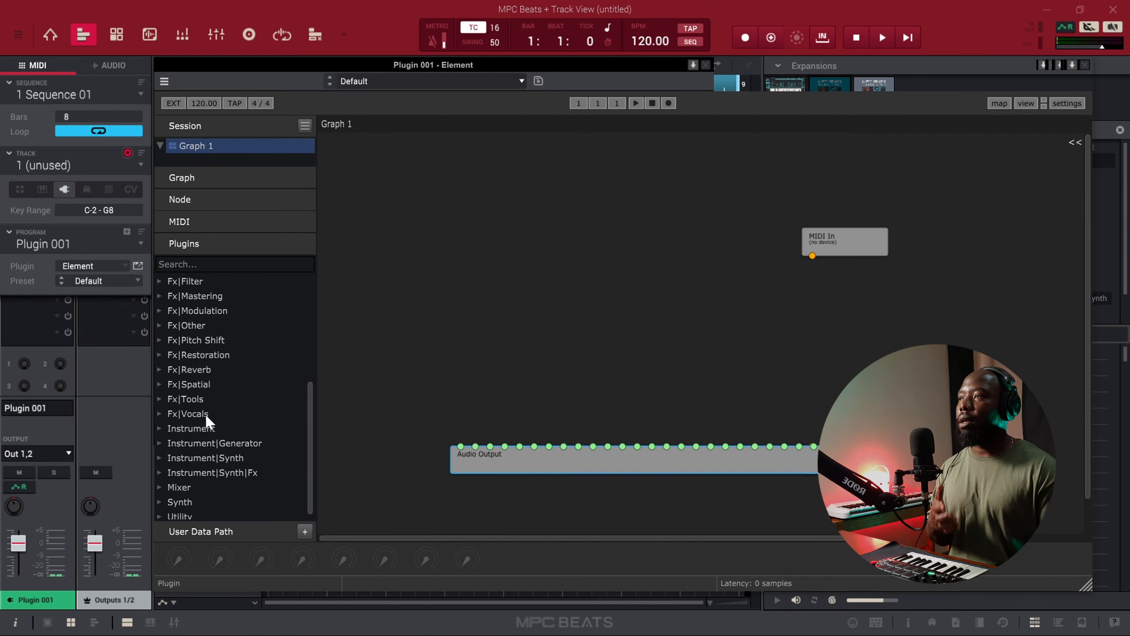
pyautogui.scroll(5, 207, 421)
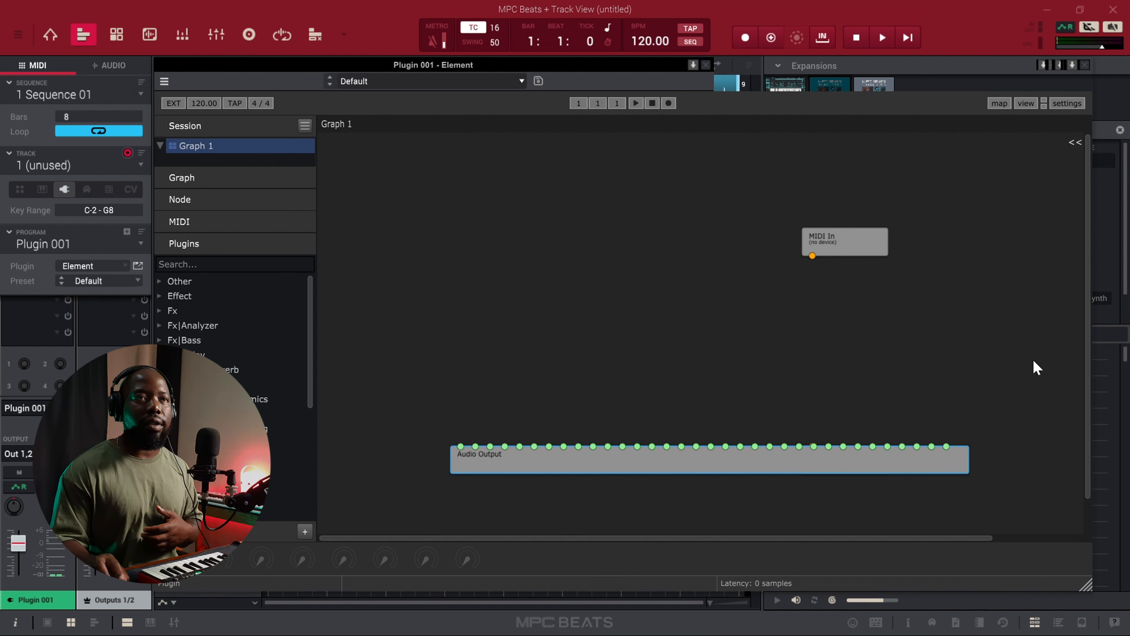
# - Open Element's Plugin Manager, review the scanned plugins and close it
pyautogui.click(1066, 104)
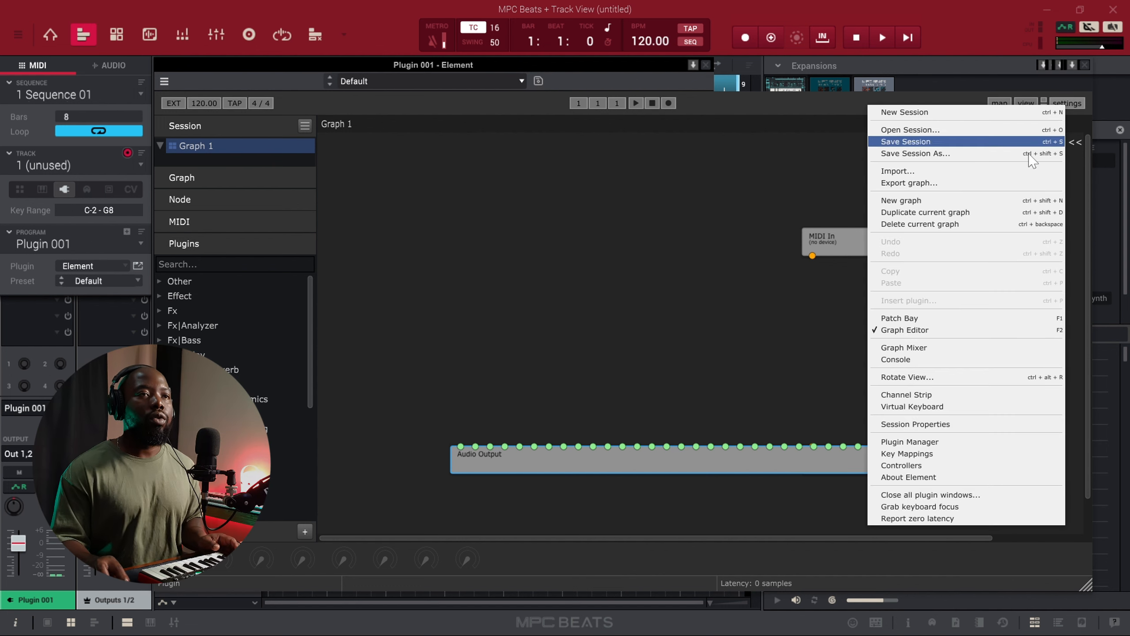
pyautogui.click(921, 442)
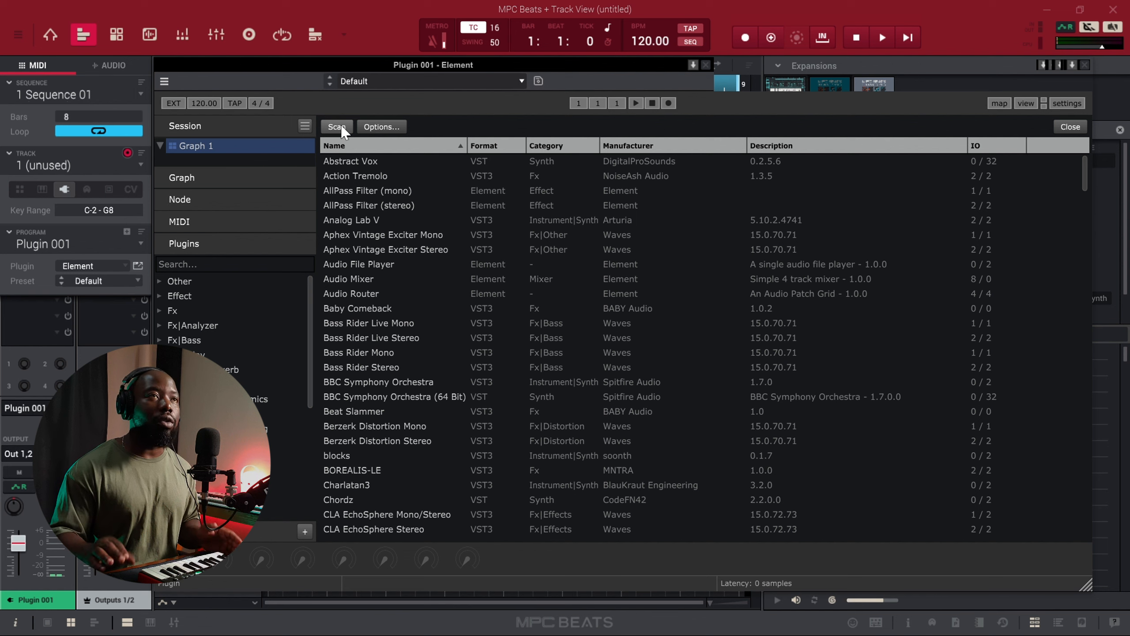
pyautogui.scroll(-2, 668, 223)
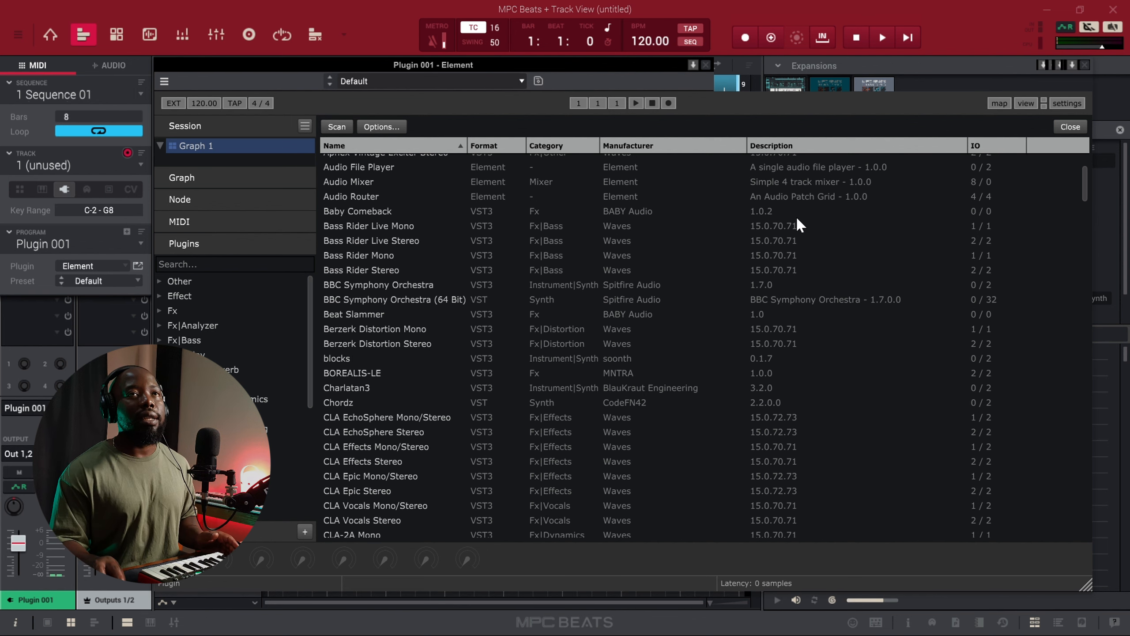
pyautogui.click(1070, 126)
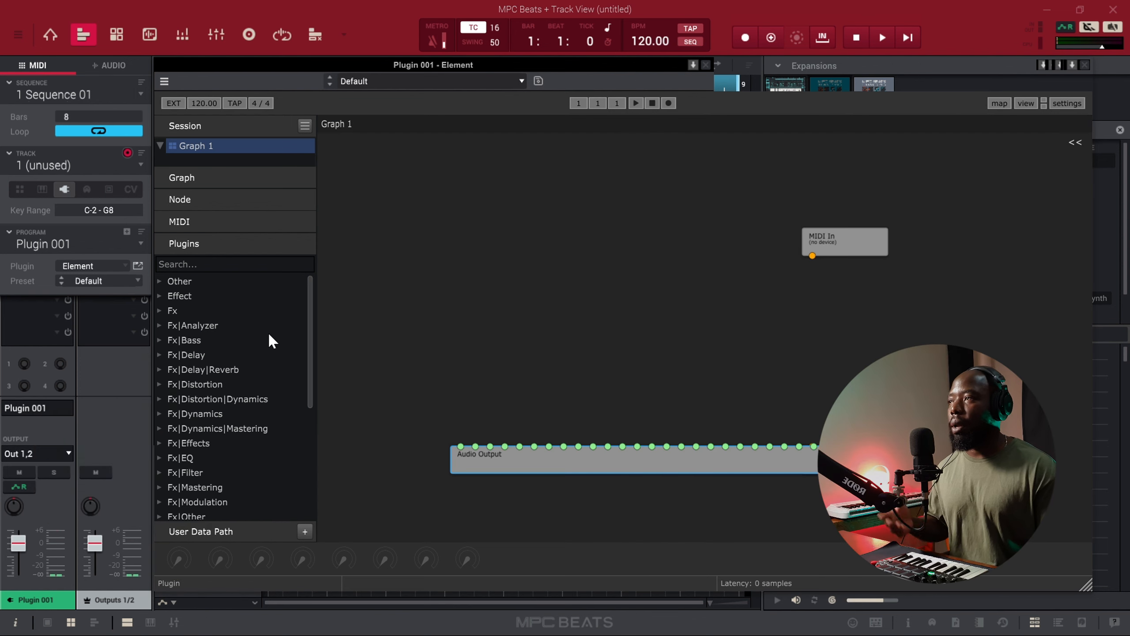
# - Find the French Violin v2 VST3 in the Instrument category and add it to Element's graph
pyautogui.scroll(-3, 270, 343)
pyautogui.scroll(-1, 270, 361)
pyautogui.scroll(4, 270, 391)
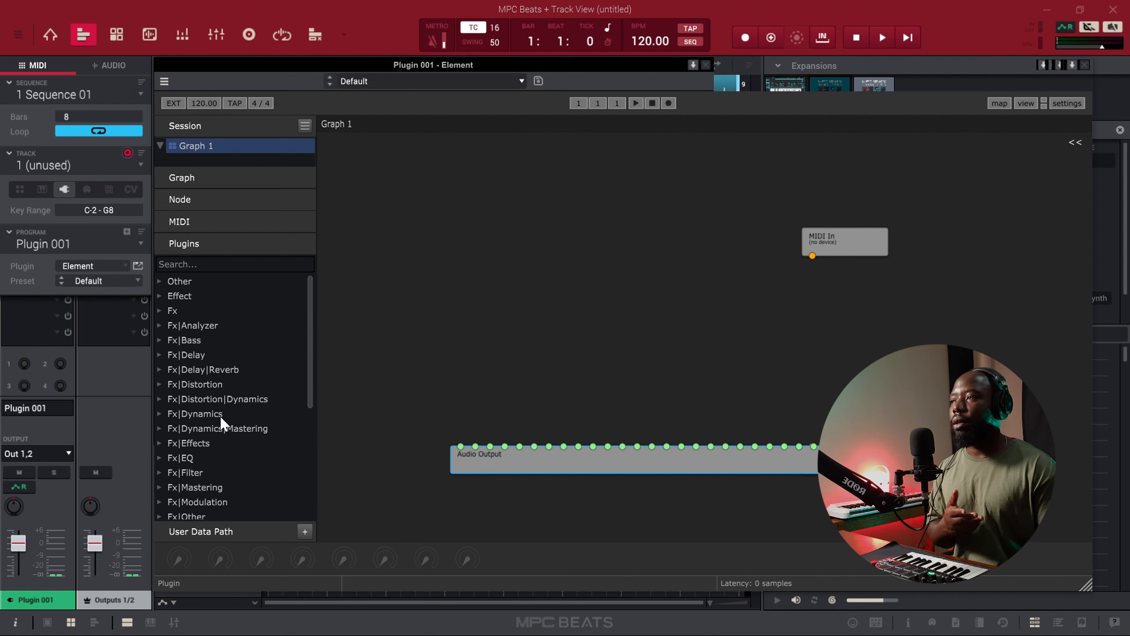
pyautogui.scroll(-3, 223, 425)
pyautogui.scroll(-1, 220, 423)
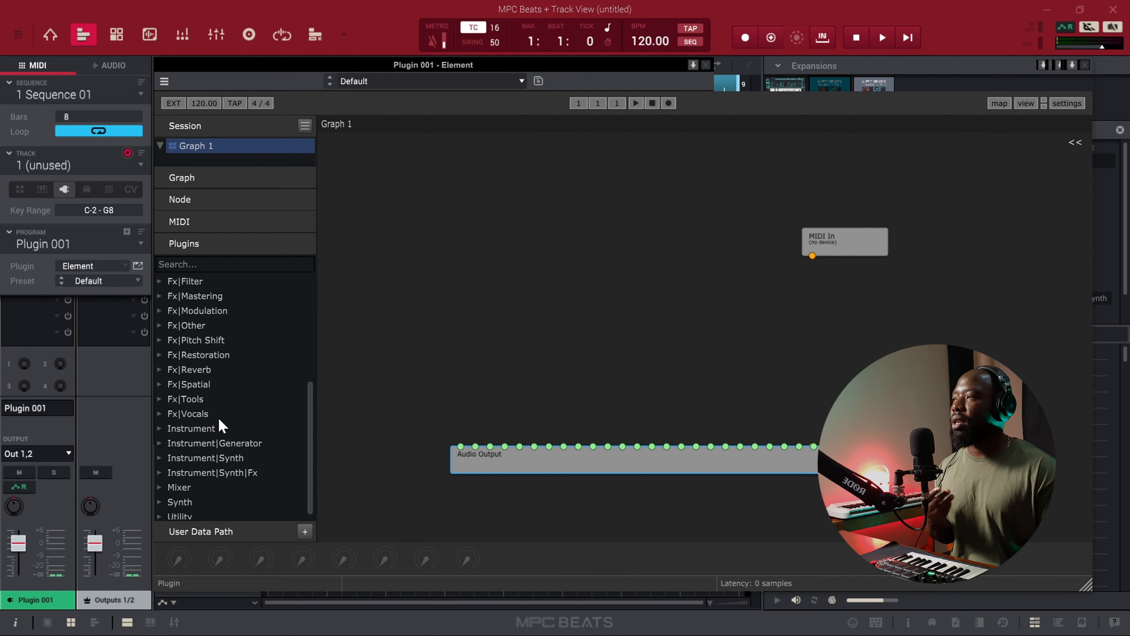
pyautogui.click(161, 430)
pyautogui.scroll(-3, 207, 430)
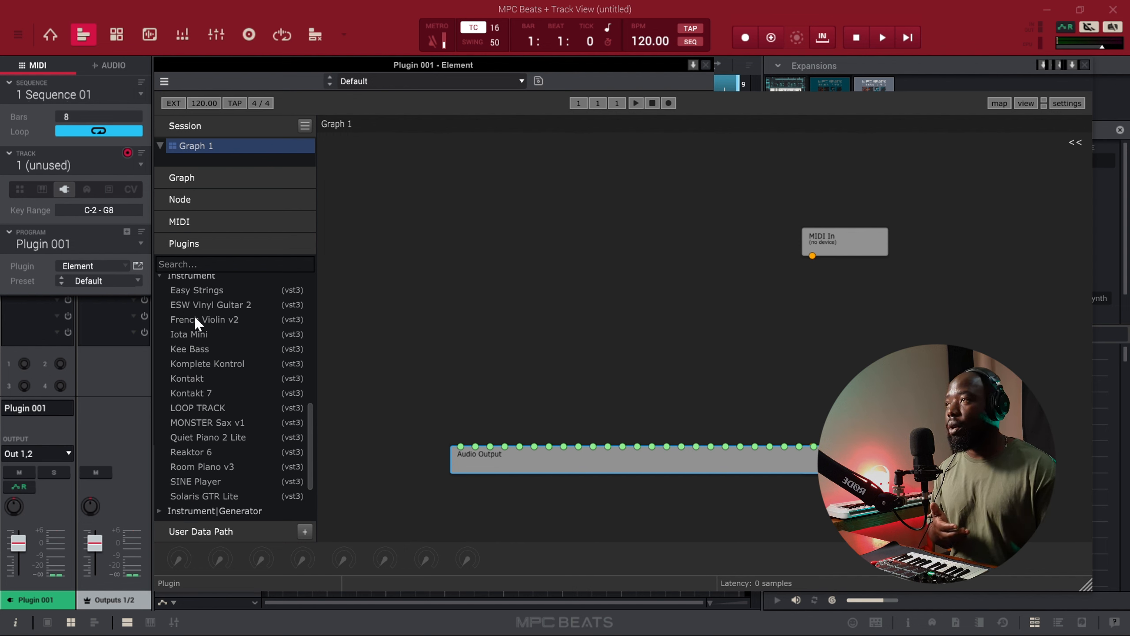
pyautogui.moveTo(265, 326); pyautogui.dragTo(570, 267)
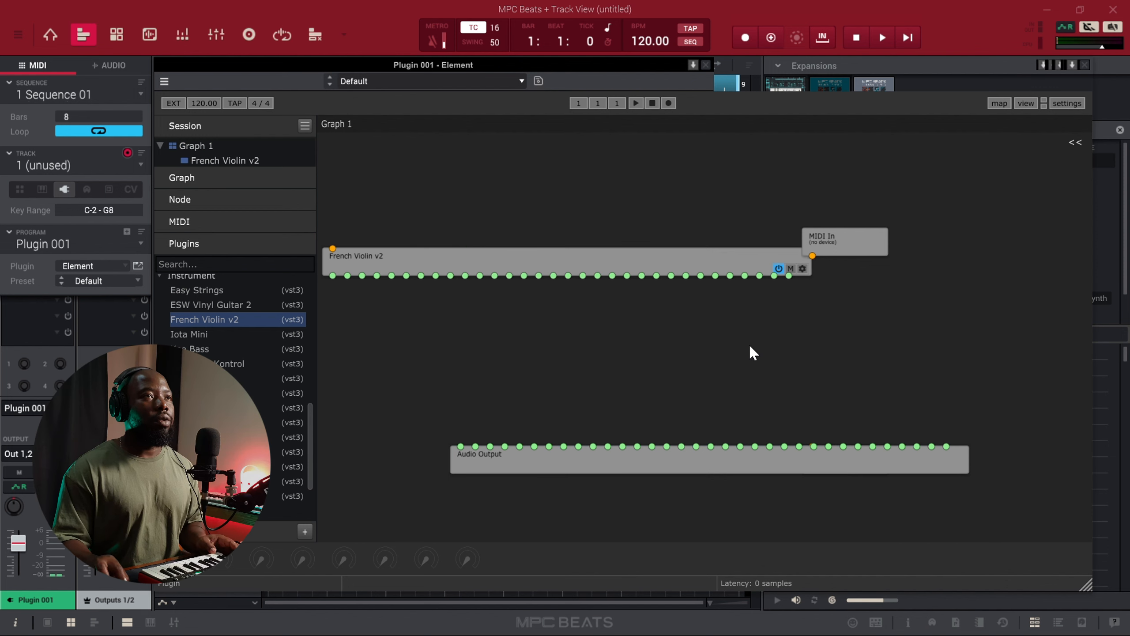
# - Arrange the nodes vertically, wire MIDI In through French Violin v2's first two outputs to Audio Output, and close Element's window
pyautogui.moveTo(733, 298); pyautogui.dragTo(769, 378)
pyautogui.moveTo(853, 243); pyautogui.dragTo(418, 283)
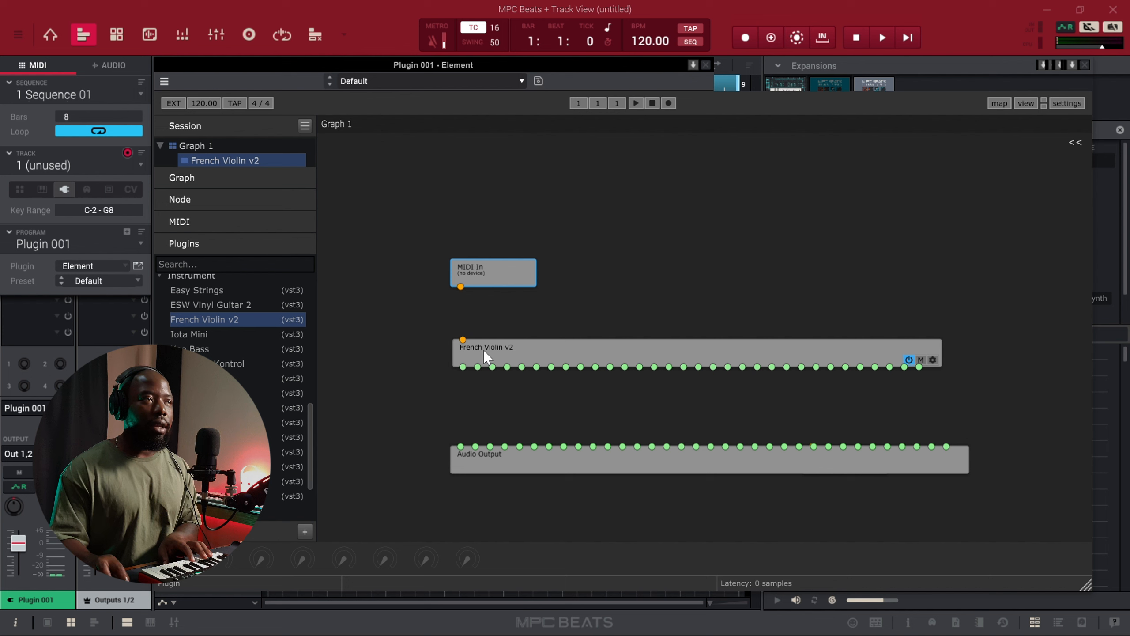
pyautogui.click(517, 468)
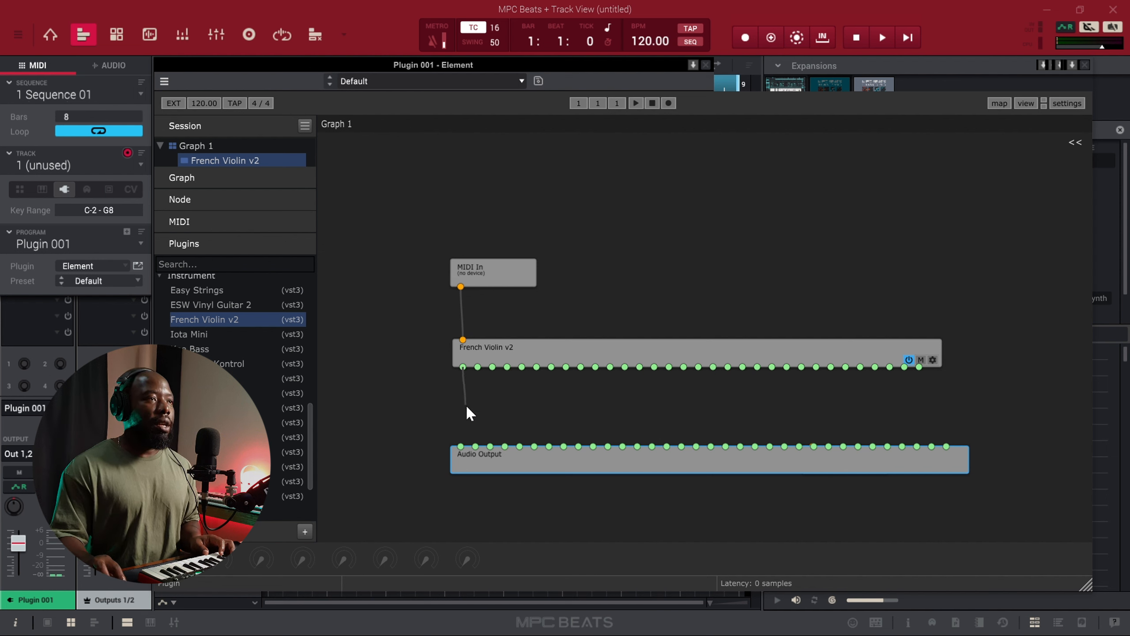
pyautogui.moveTo(466, 439); pyautogui.dragTo(462, 446)
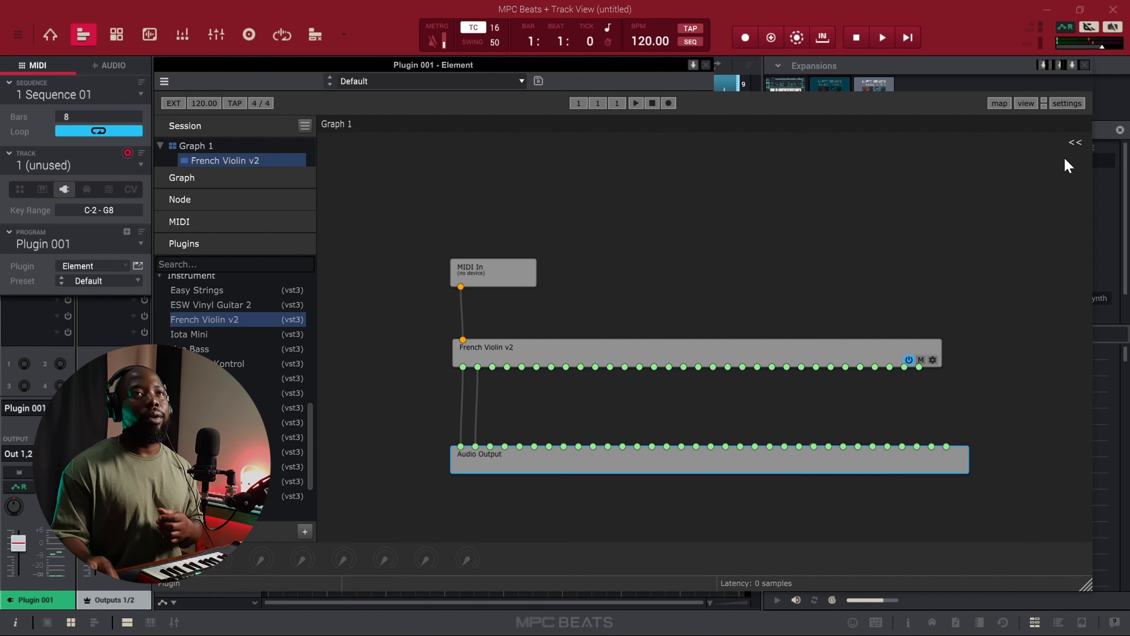
pyautogui.click(1084, 65)
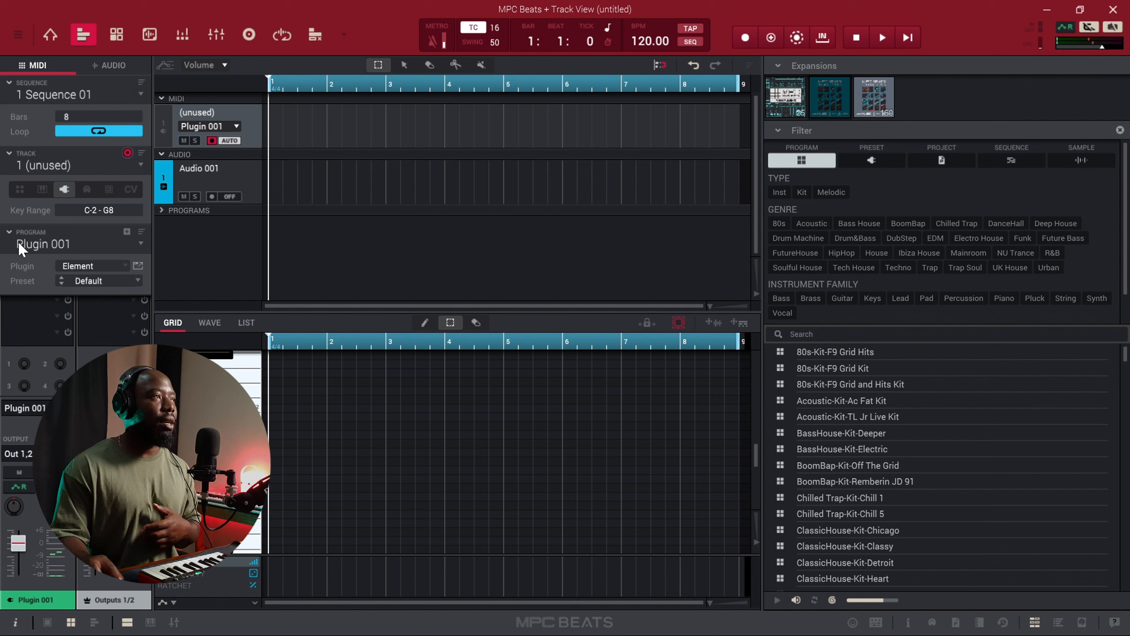
# - Load the Element FX VST into the first insert slot of the Plugin 001 channel
pyautogui.click(9, 230)
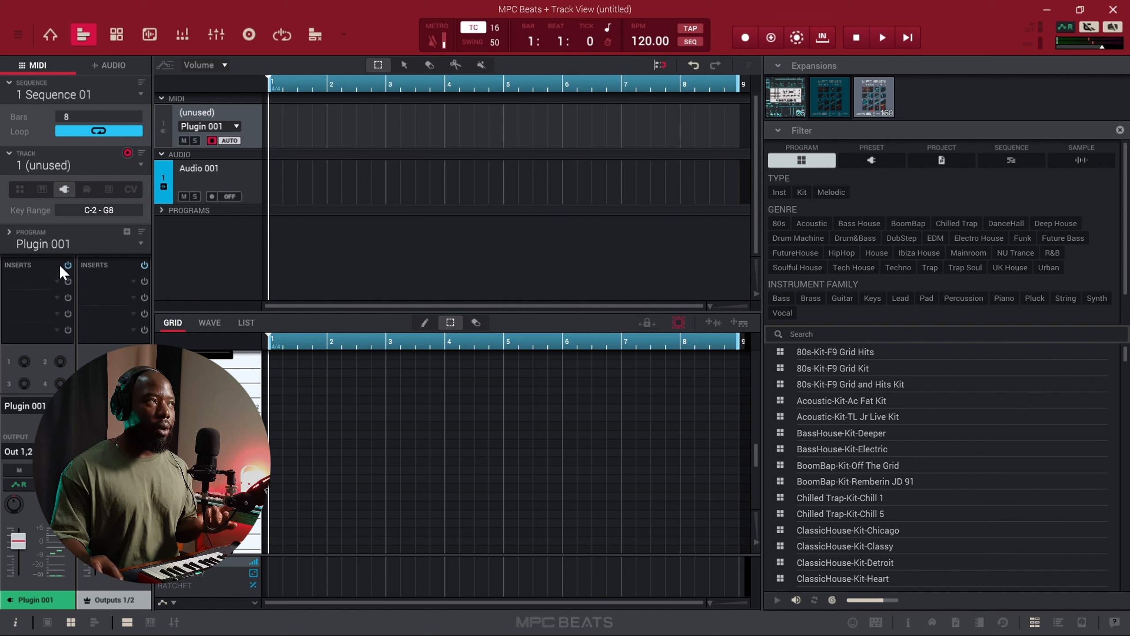
pyautogui.click(55, 281)
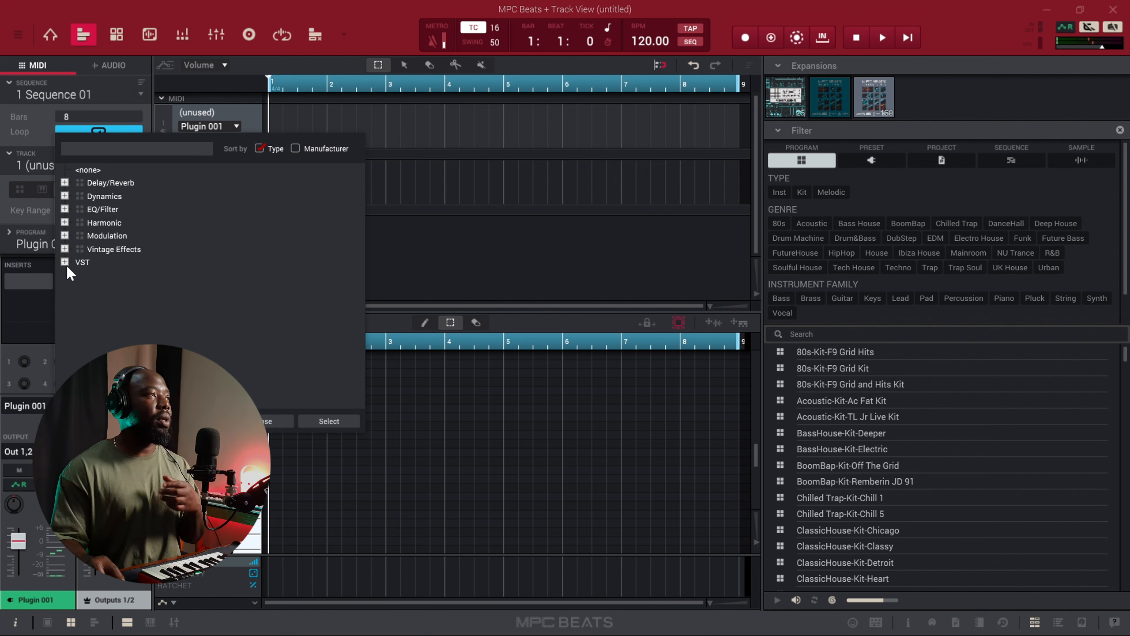
pyautogui.click(65, 264)
pyautogui.click(123, 277)
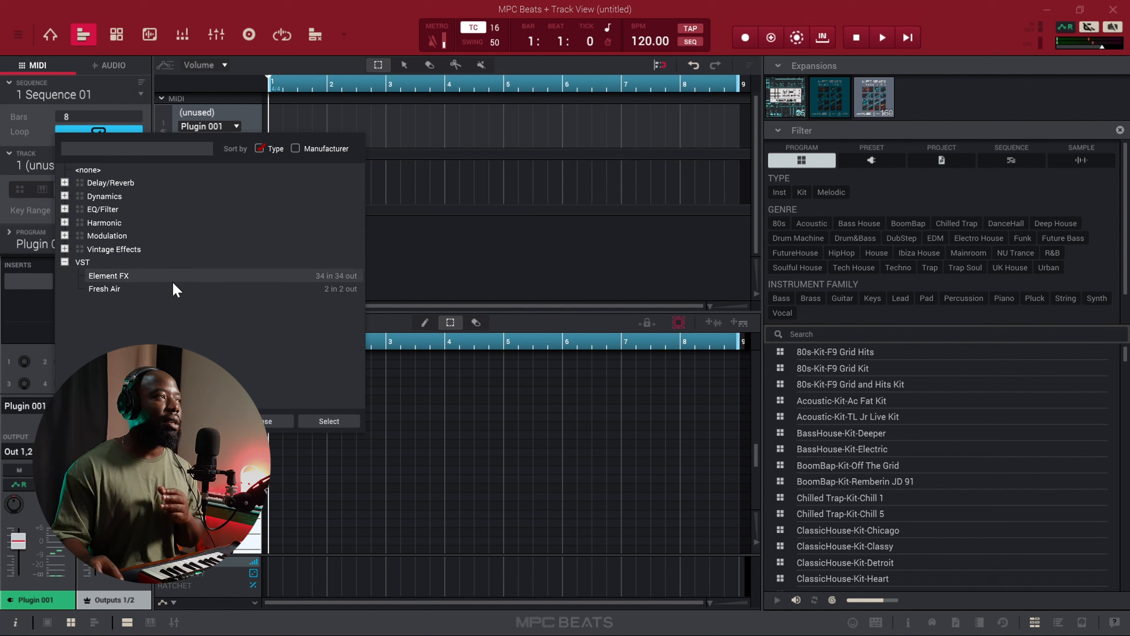
pyautogui.click(328, 420)
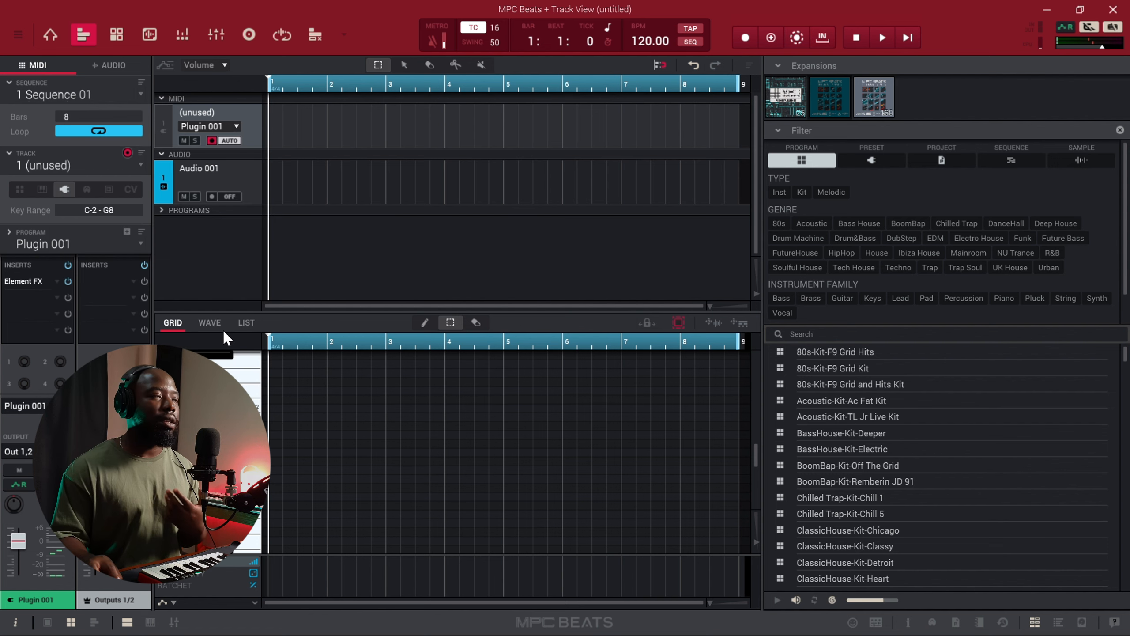
# - Open the Element FX insert's window, enlarge it and collapse the User Data Path section to extend the plugin list
pyautogui.doubleClick(20, 283)
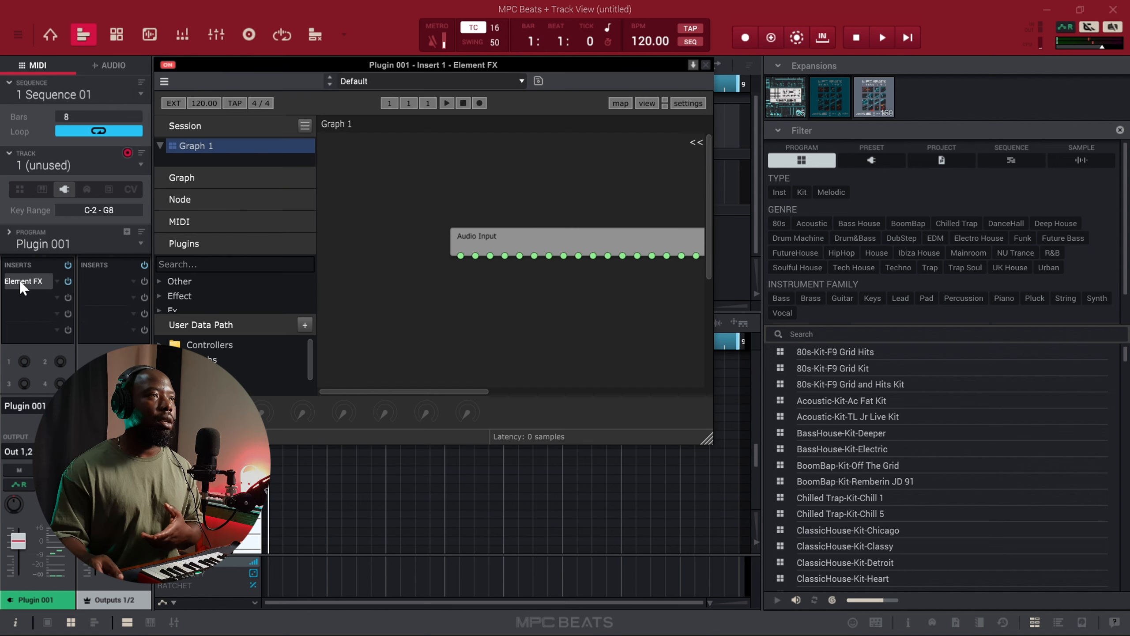
pyautogui.moveTo(722, 445); pyautogui.dragTo(1085, 583)
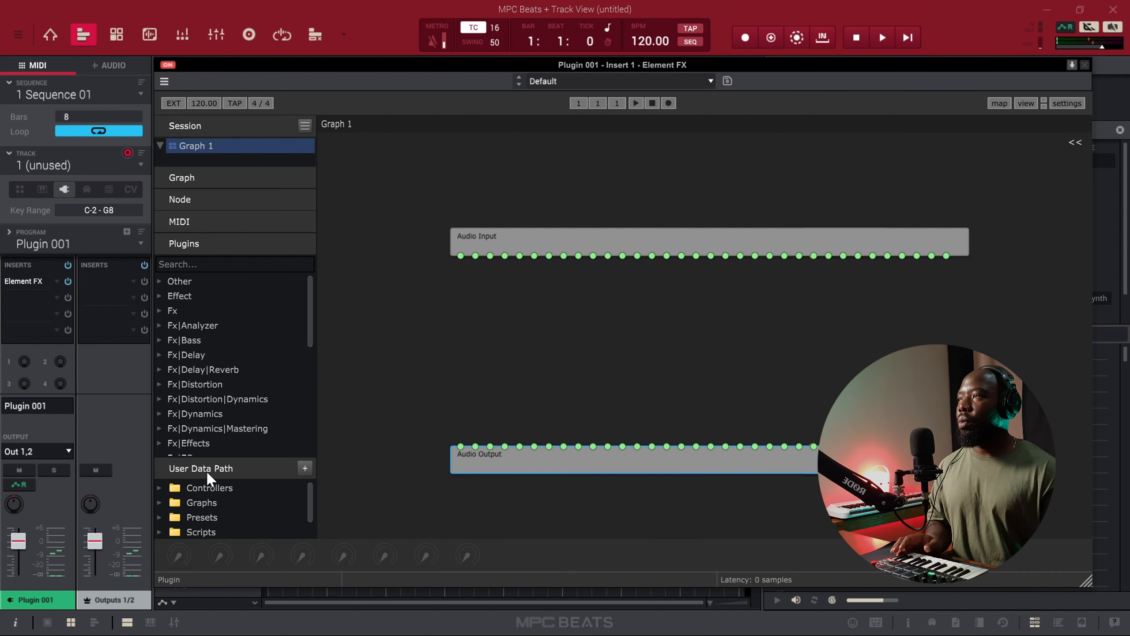
pyautogui.click(206, 469)
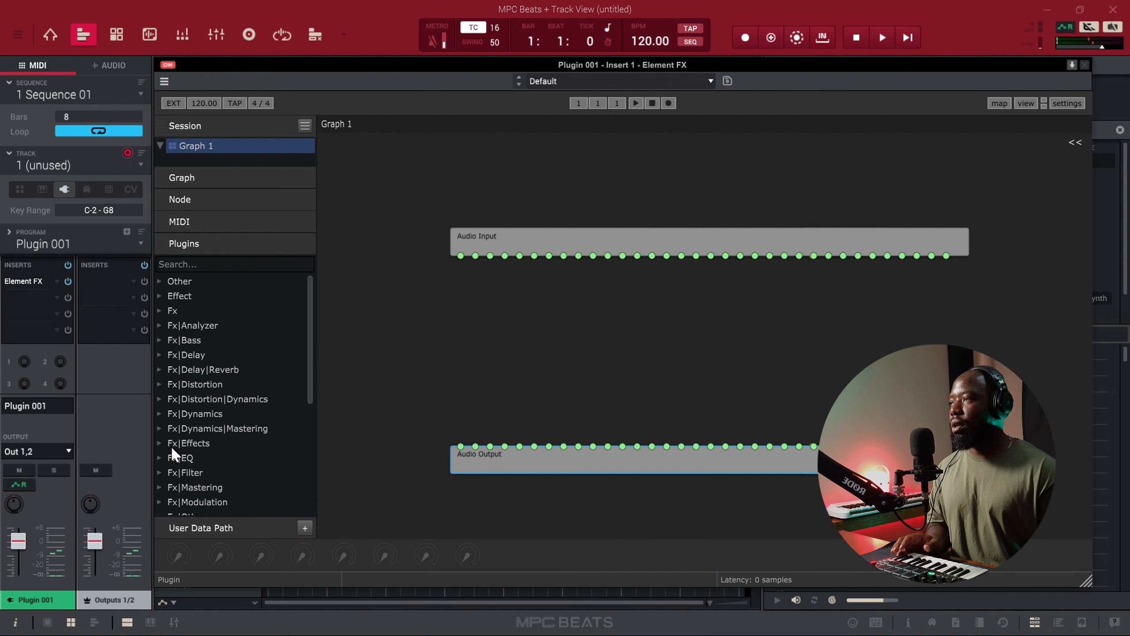
# - Add the Raum VST3 reverb to the Element FX graph between the Audio Input and Audio Output nodes
pyautogui.click(159, 369)
pyautogui.scroll(-5, 190, 445)
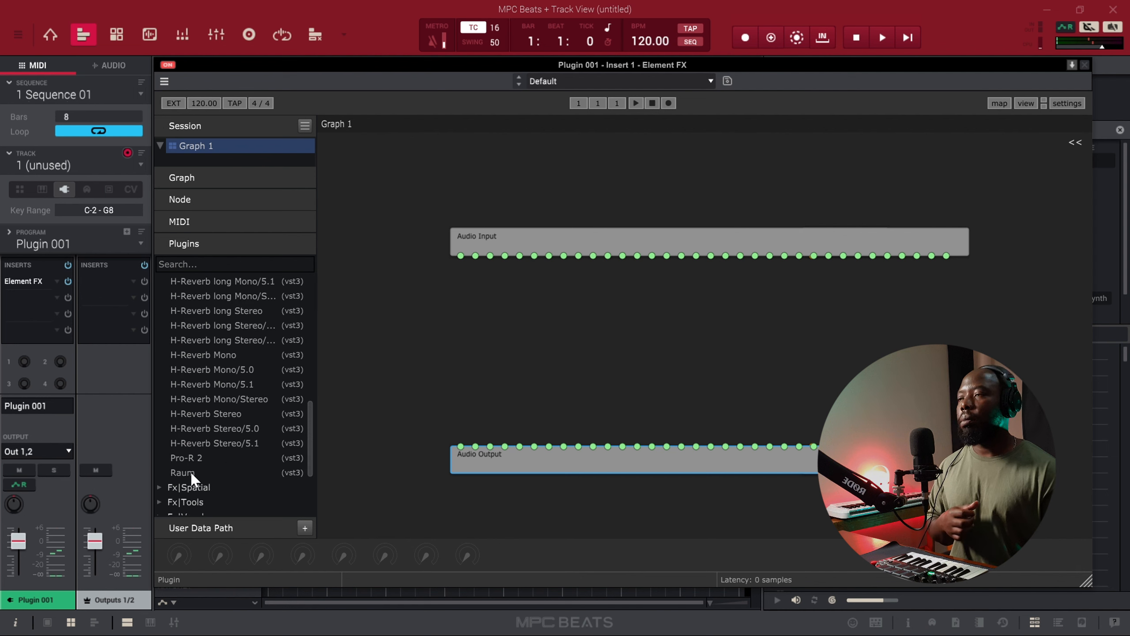
pyautogui.moveTo(190, 471); pyautogui.dragTo(493, 333)
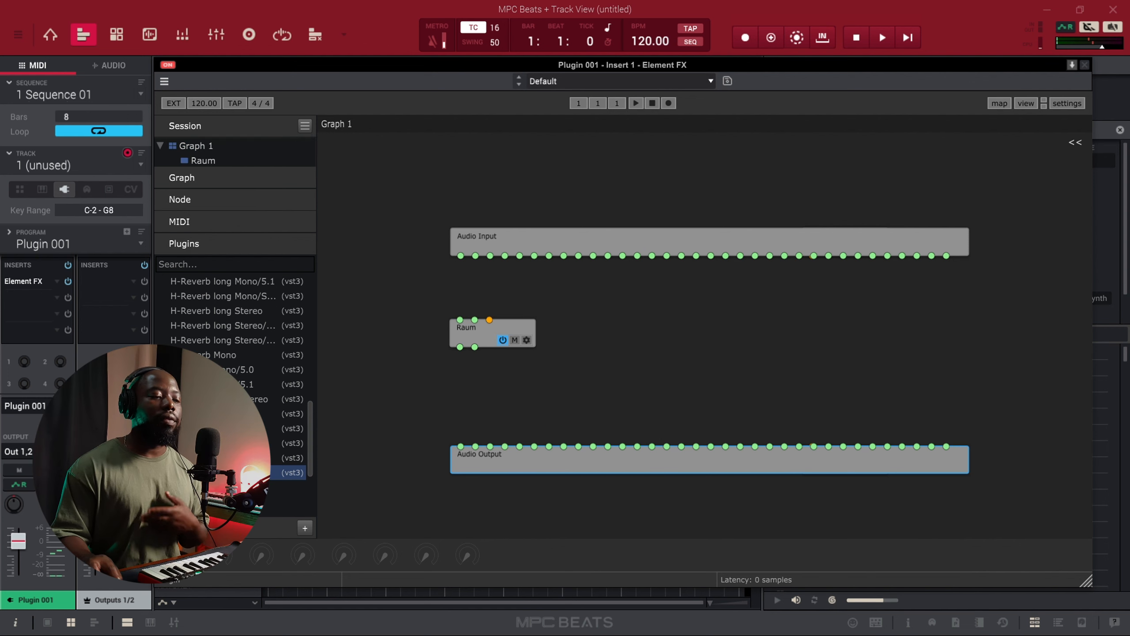
# - Load the Dark Sister factory preset in the Raum plugin and close its window
pyautogui.moveTo(492, 239); pyautogui.dragTo(300, 110)
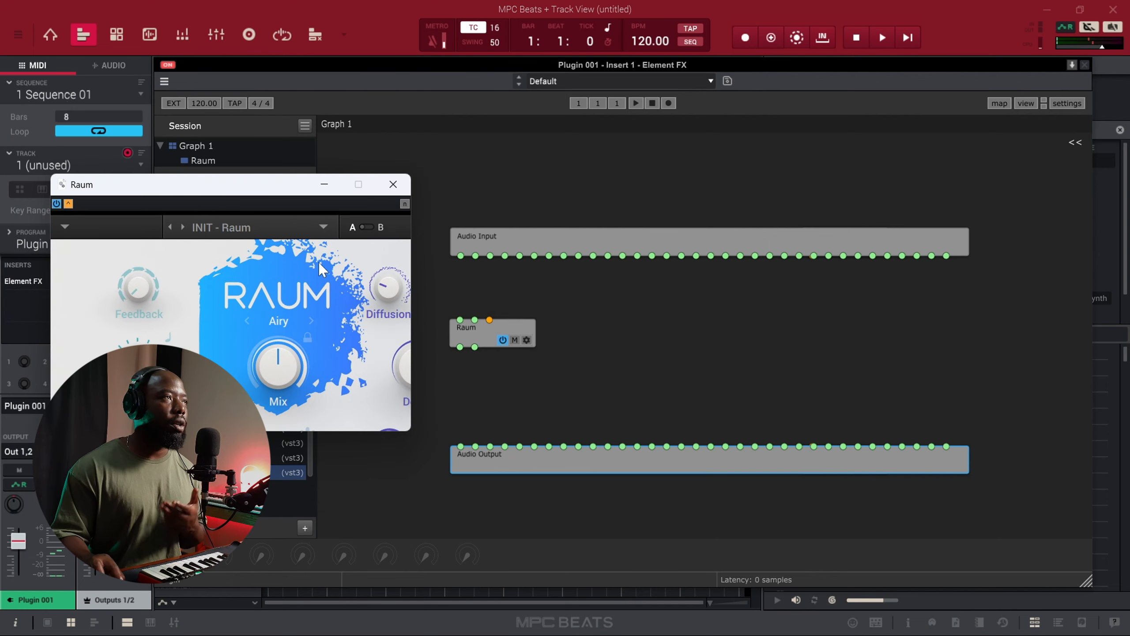
pyautogui.click(323, 227)
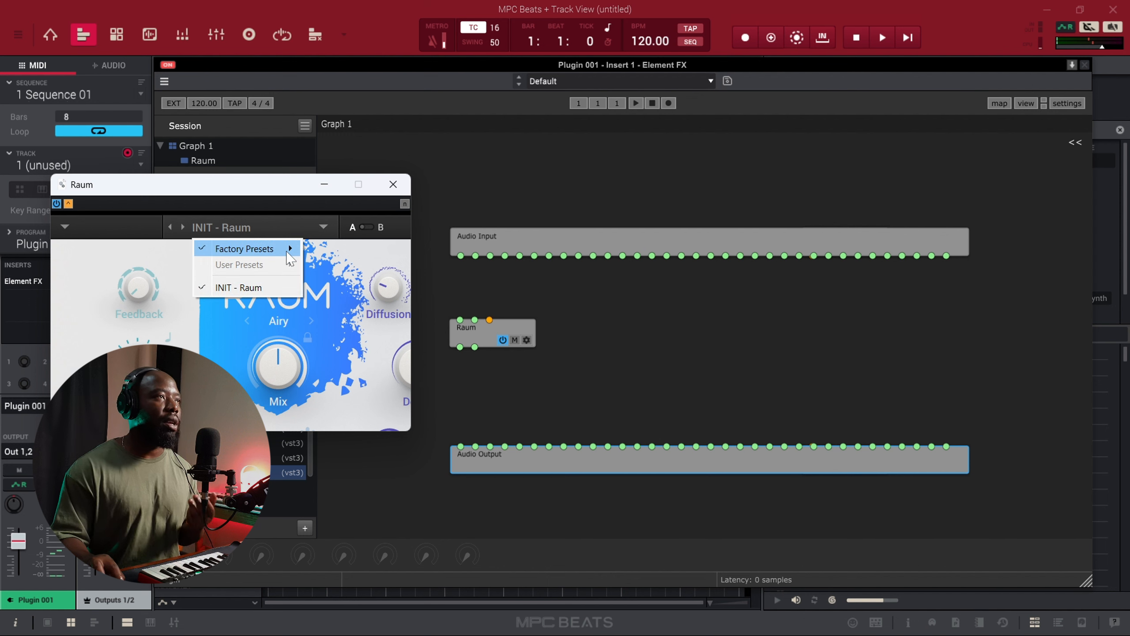
pyautogui.moveTo(291, 258)
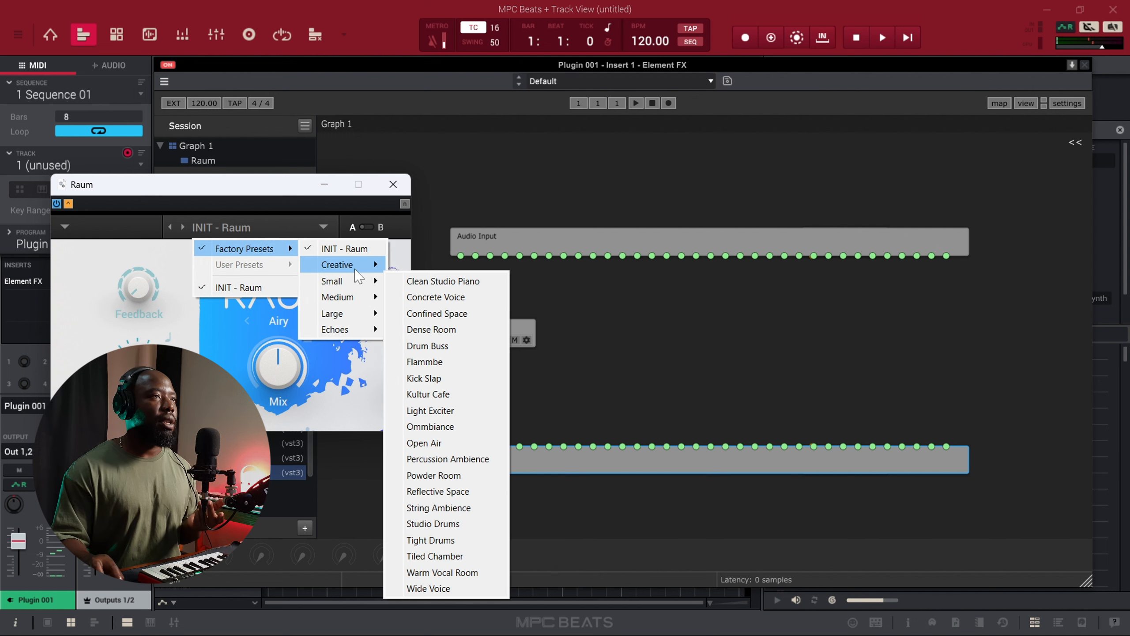
pyautogui.moveTo(358, 267)
pyautogui.click(427, 205)
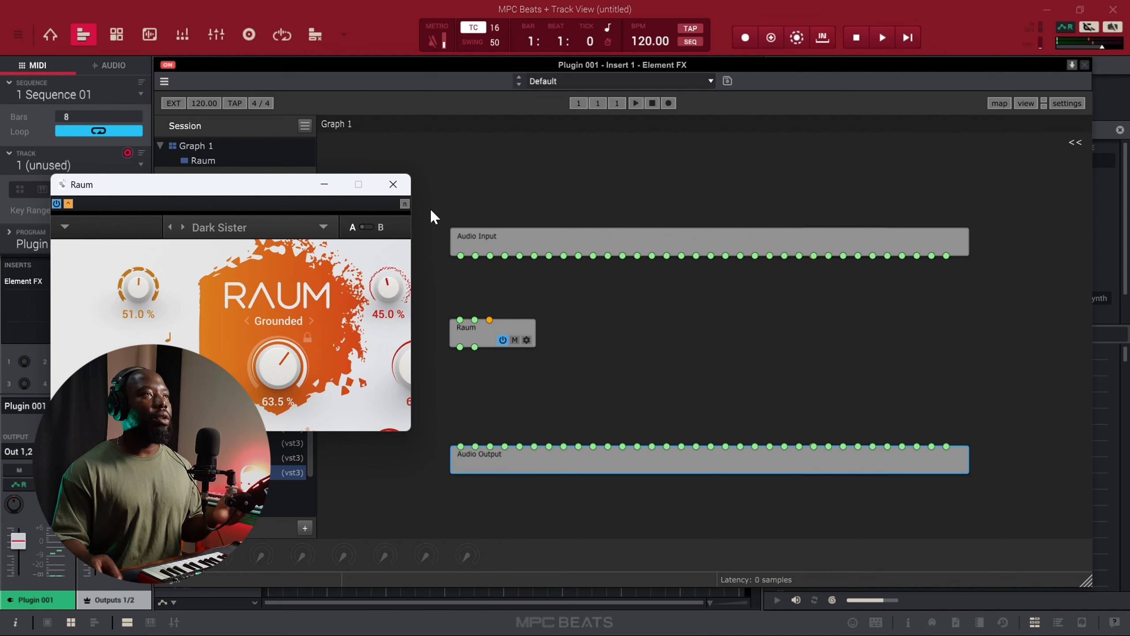
pyautogui.click(393, 184)
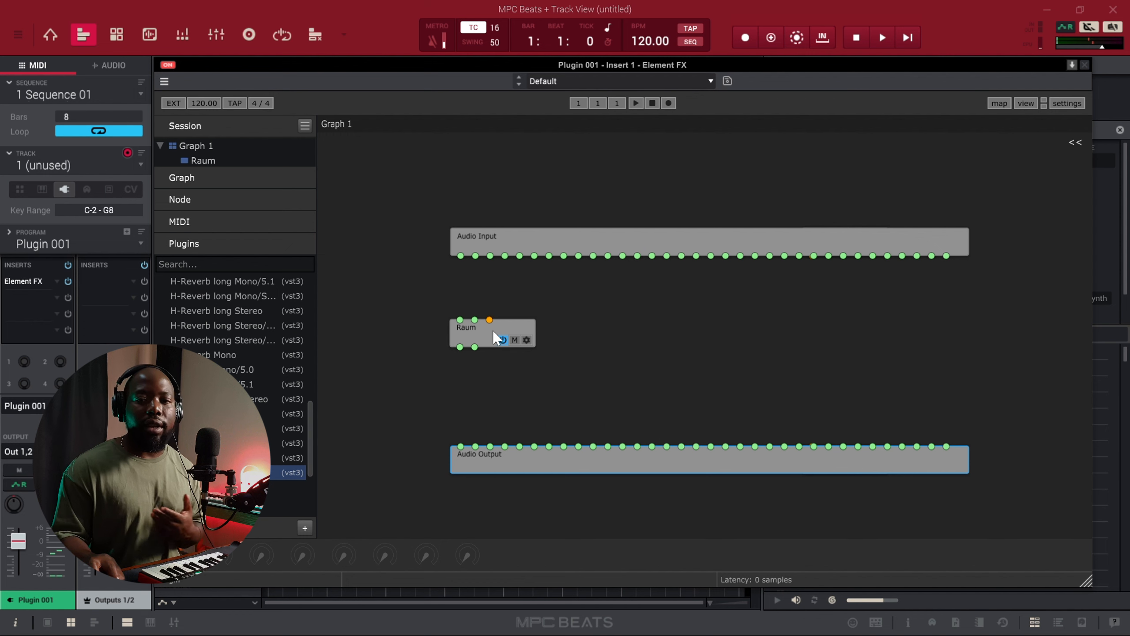
# - Connect the first Audio Input channel to Raum's first audio input in the Element FX graph
pyautogui.click(498, 242)
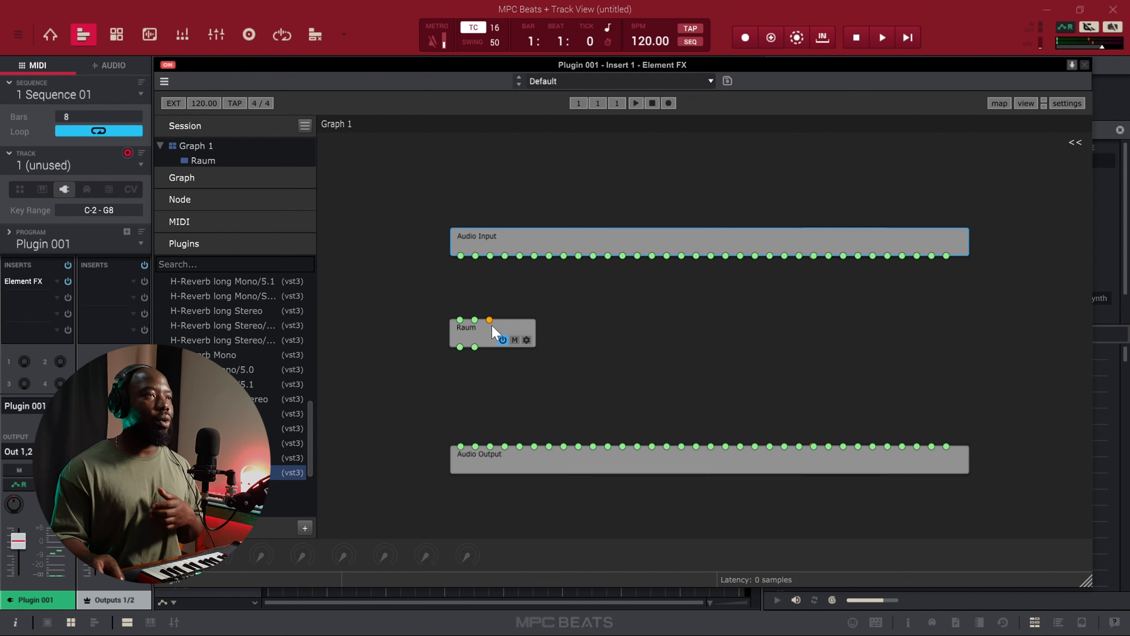
pyautogui.click(473, 341)
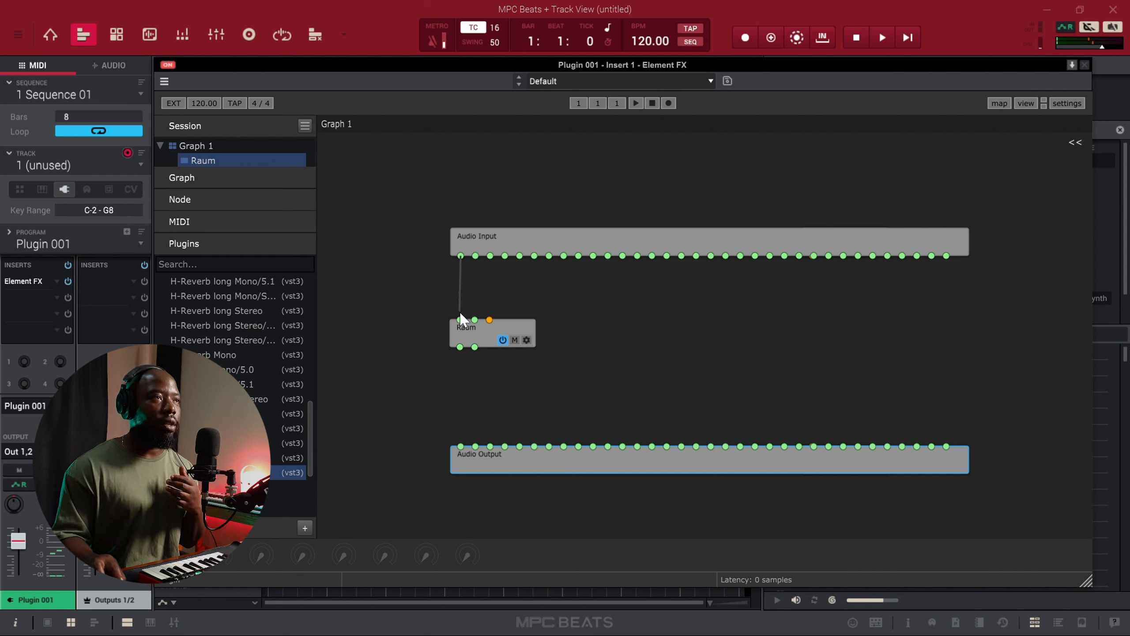
pyautogui.moveTo(461, 323); pyautogui.dragTo(461, 324)
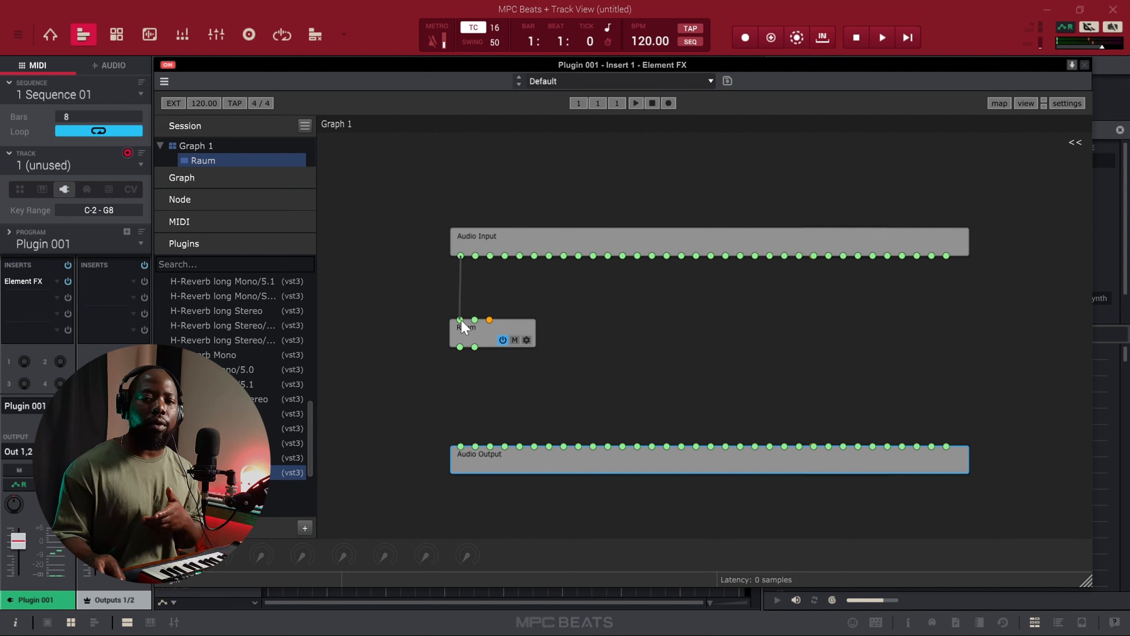